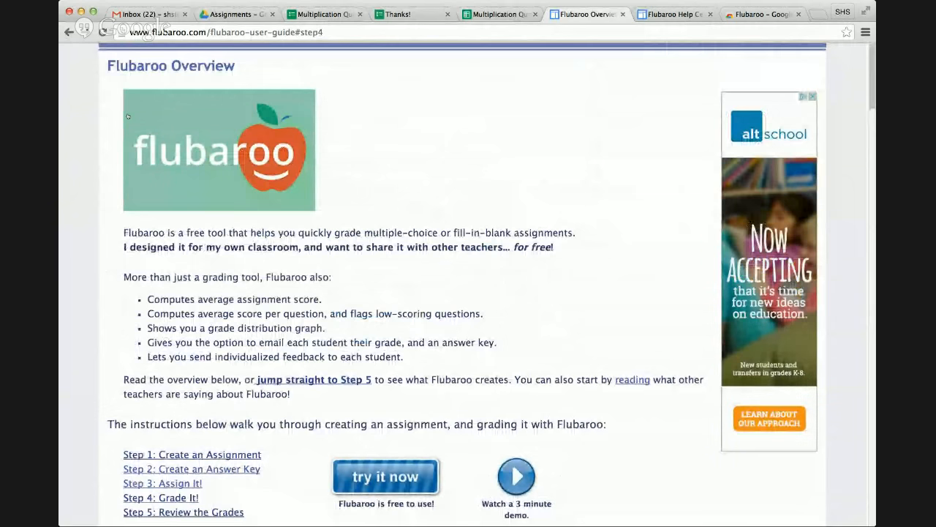
left_click_drag(210, 32, 359, 30)
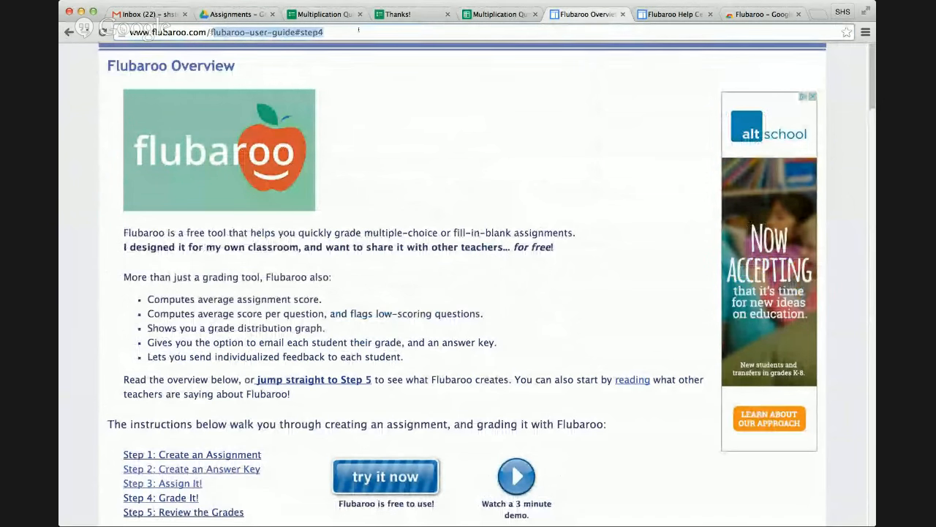
key("BackSpace")
key("Return")
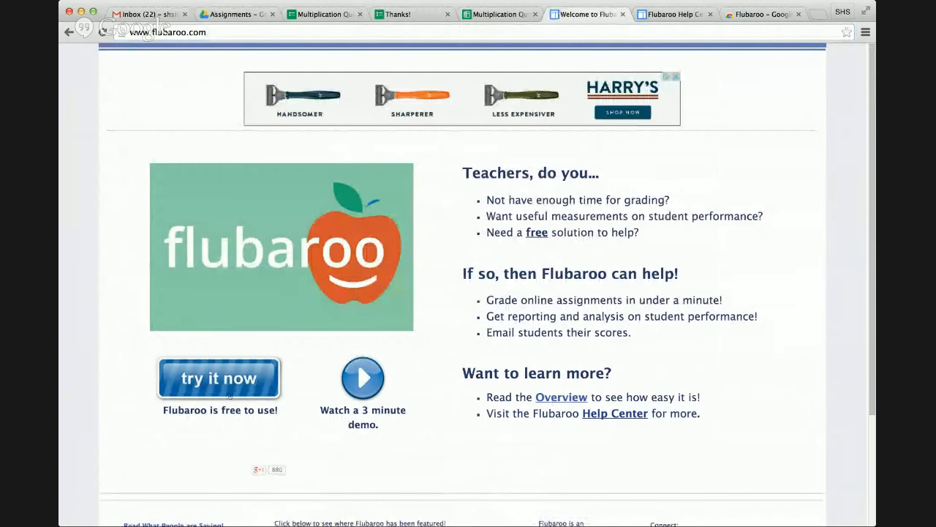
left_click(225, 369)
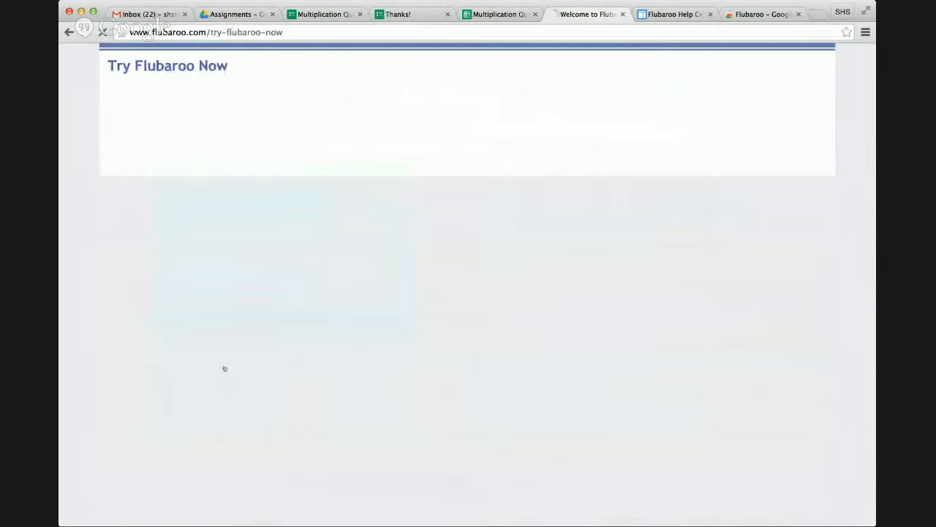
scroll(393, 190, "down", 1)
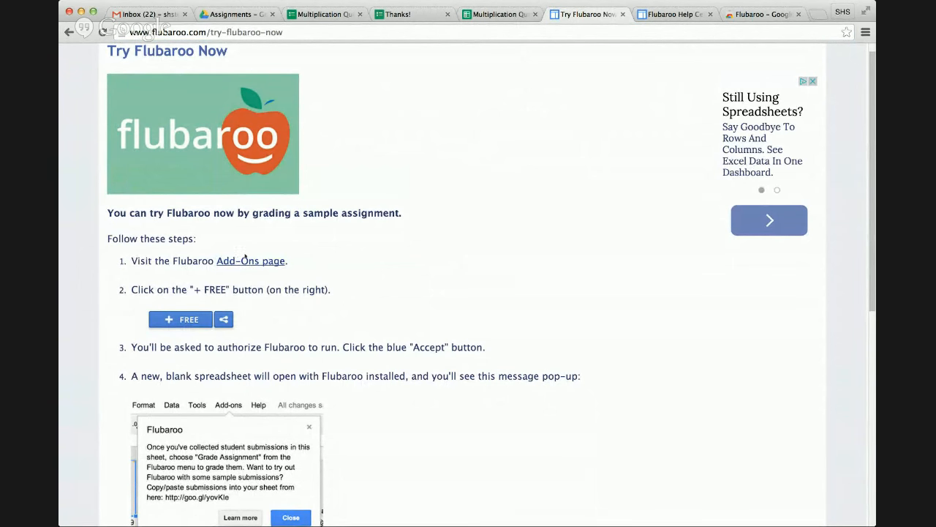
left_click(247, 261)
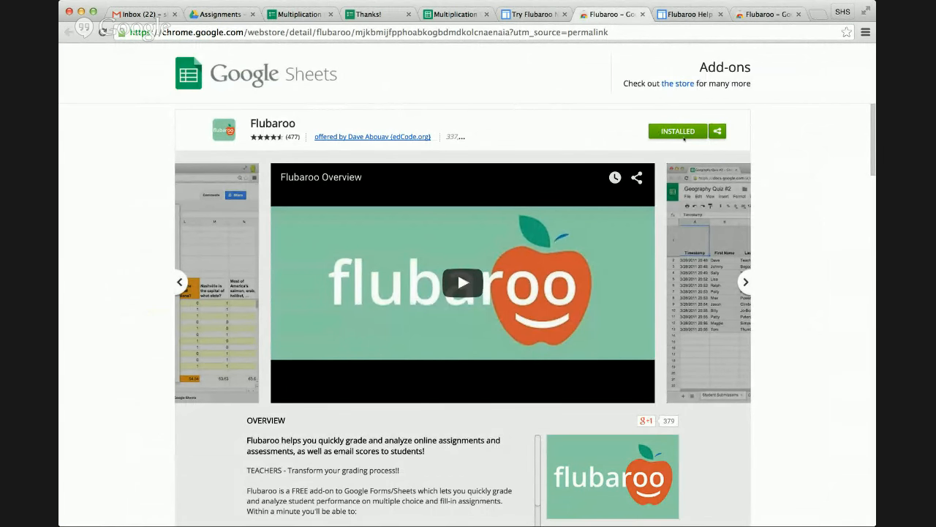
Step: Return to the Flubaroo home page and reach the add-on page again from the Try Flubaroo Now instructions
left_click(531, 13)
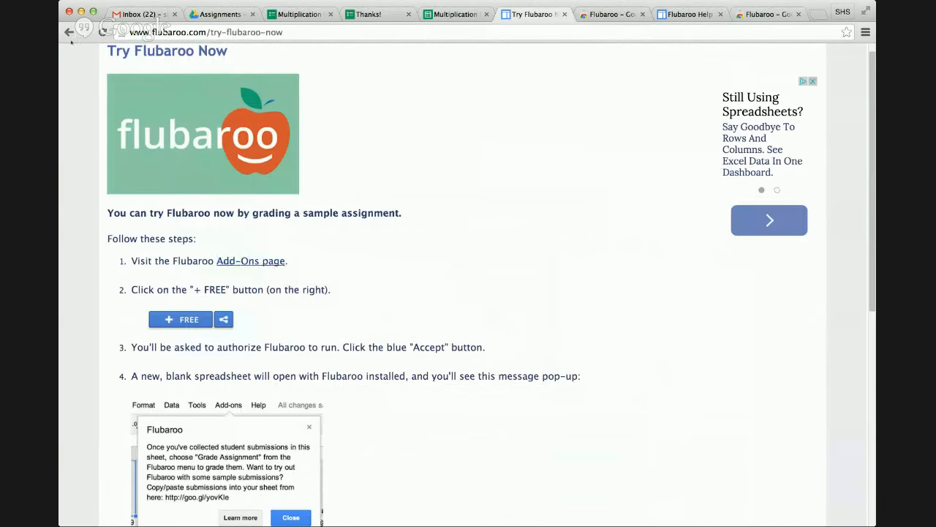
left_click(216, 152)
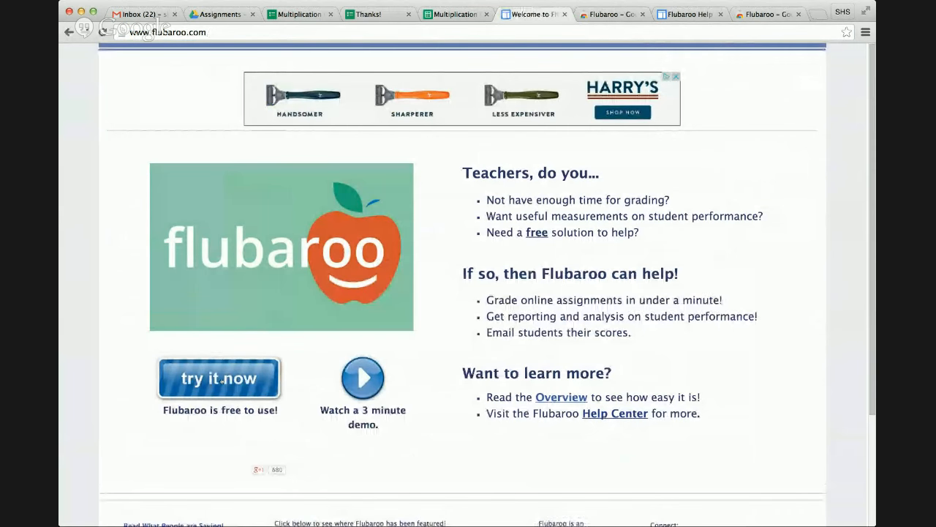
left_click(221, 380)
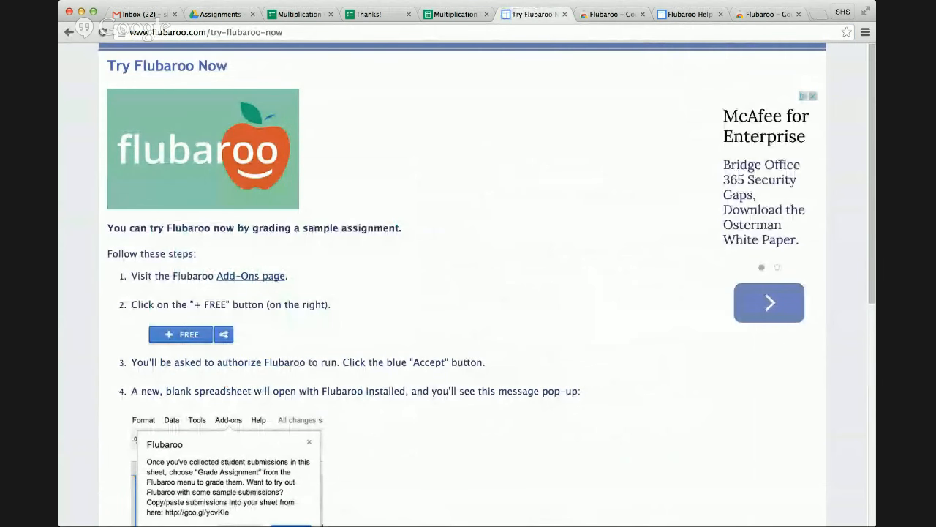
right_click(252, 277)
left_click(209, 295)
right_click(249, 278)
left_click(248, 277)
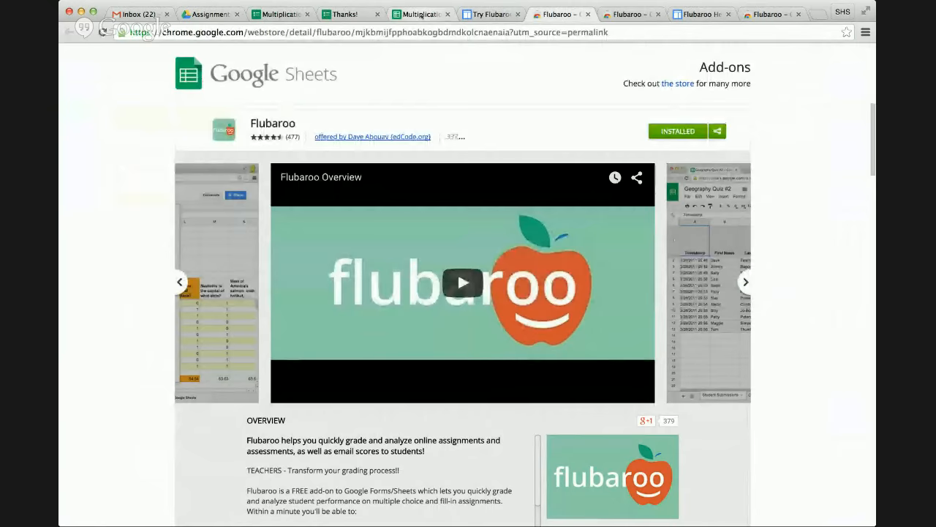
Step: Switch to the Multiplication Quiz (x4) form editor and review its settings and questions
left_click(284, 14)
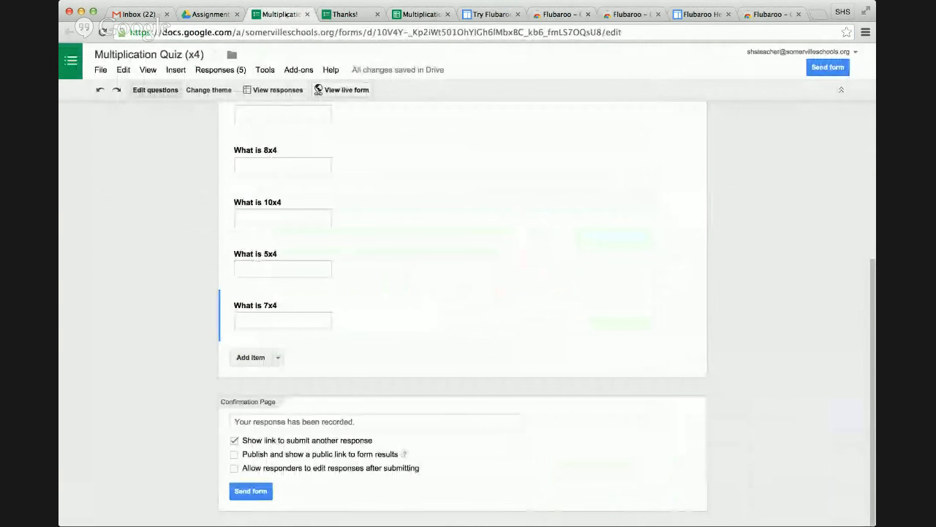
scroll(536, 286, "up", 5)
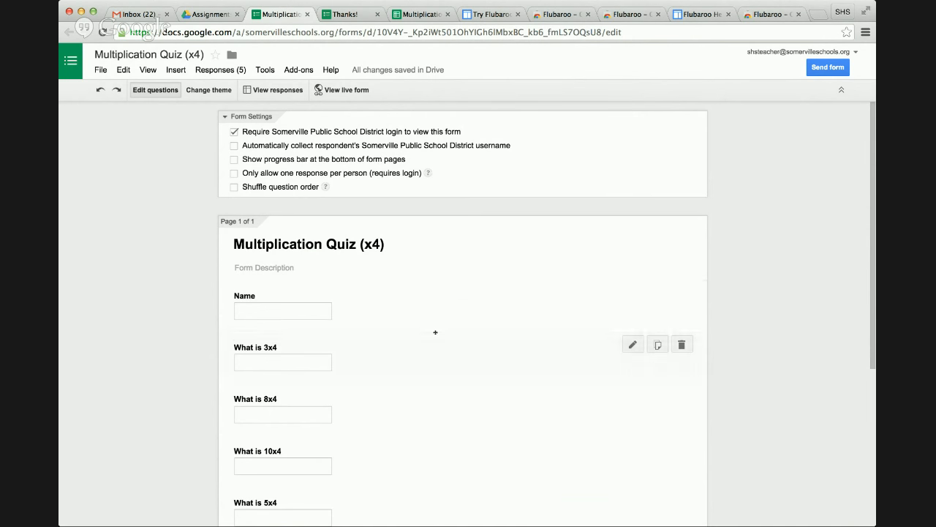
scroll(435, 332, "down", 5)
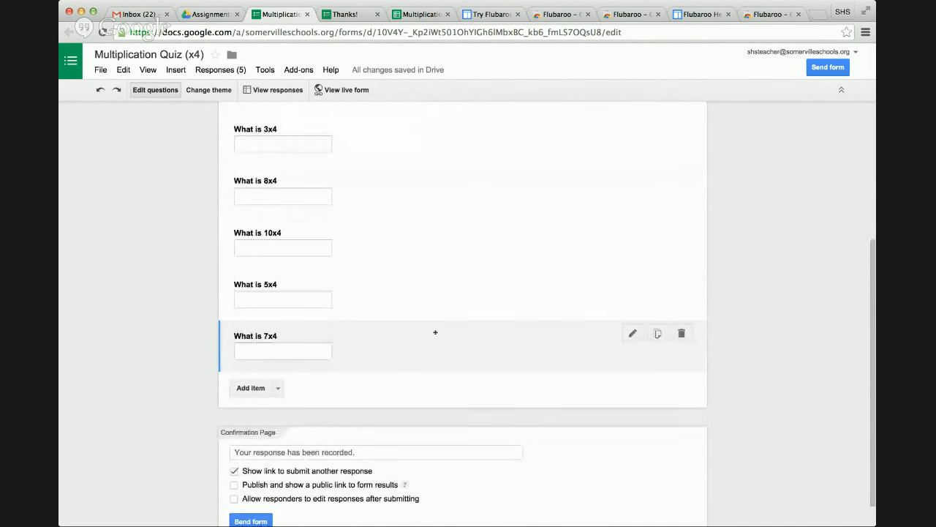
Step: Display the question types available for the "What is 8x4" question, leaving it as is
left_click(362, 190)
left_click(355, 230)
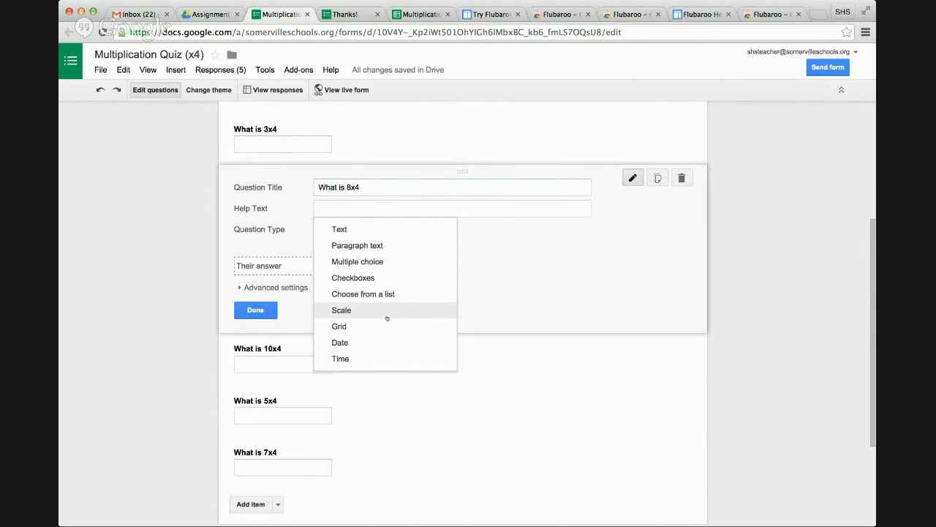
left_click(456, 391)
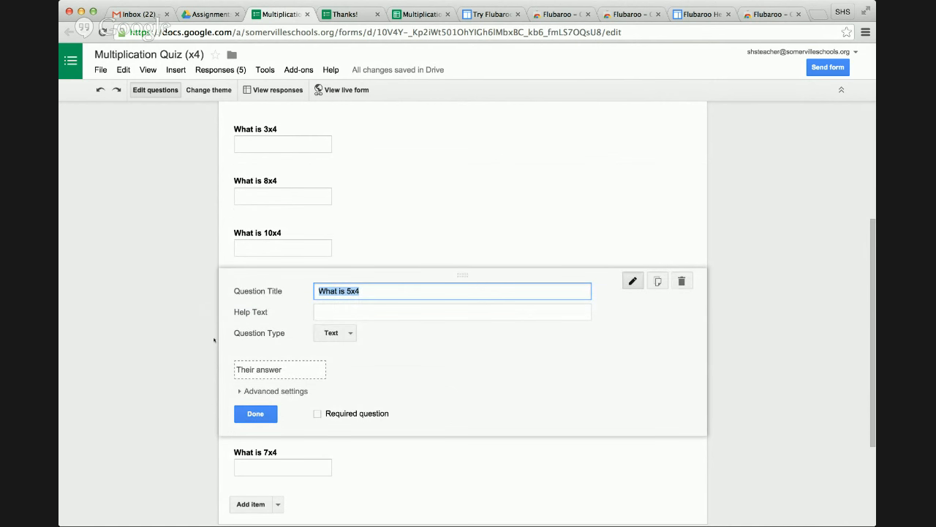
left_click(255, 413)
Step: Open the live version of the Multiplication Quiz (x4) form and close the old Thanks! page
scroll(158, 269, "up", 2)
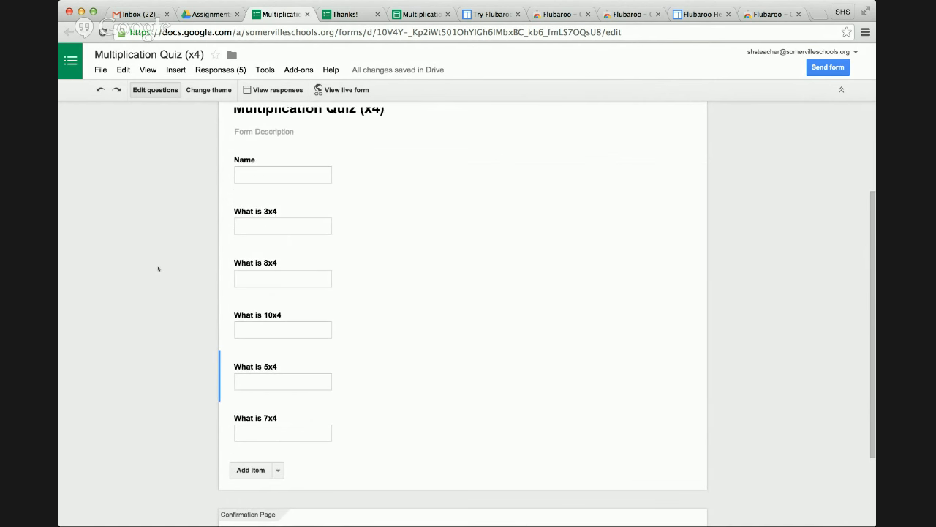
scroll(158, 269, "up", 1)
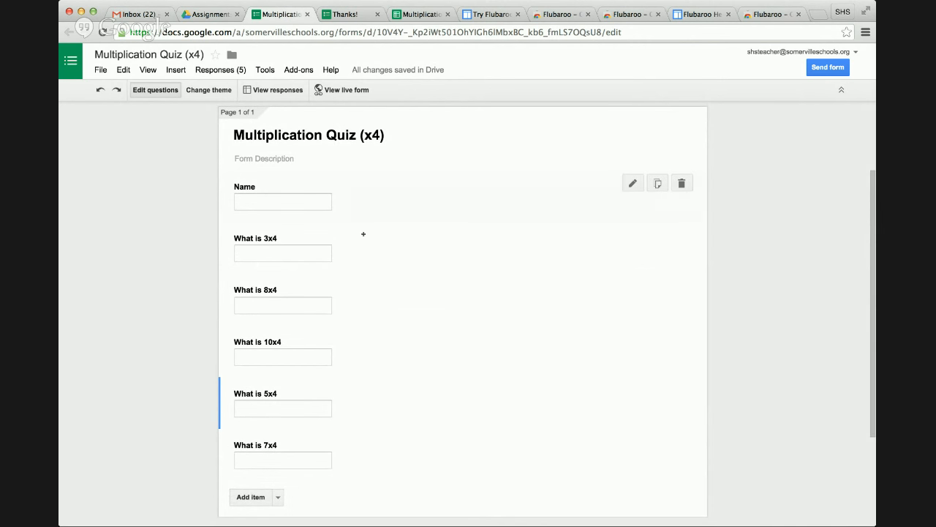
scroll(366, 247, "down", 1)
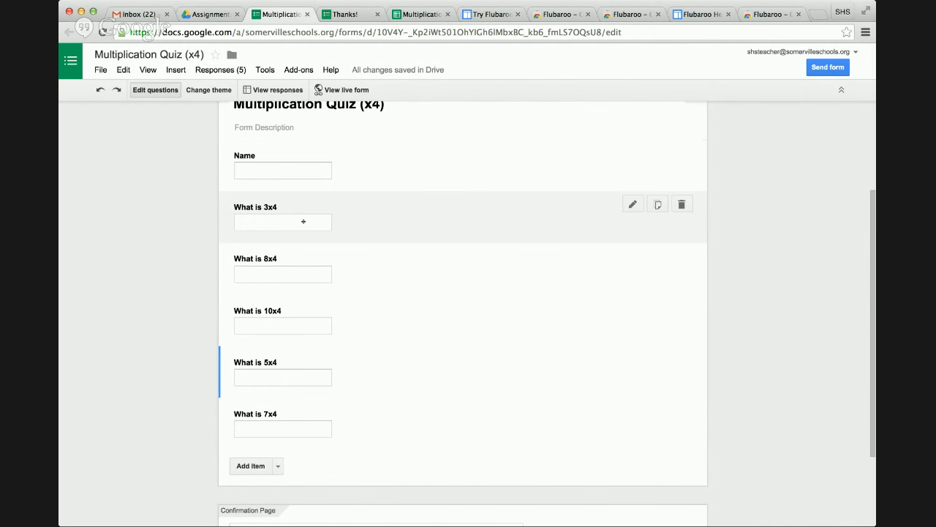
scroll(303, 225, "down", 2)
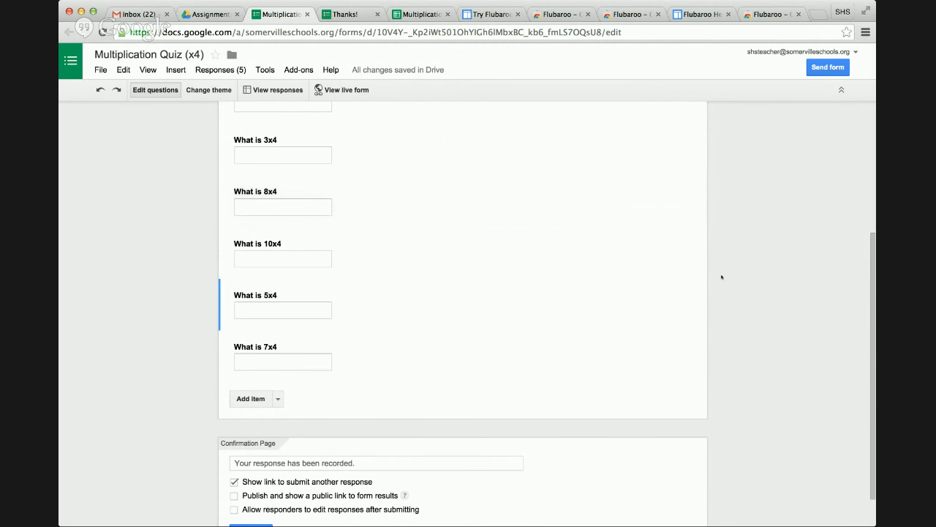
scroll(721, 277, "up", 5)
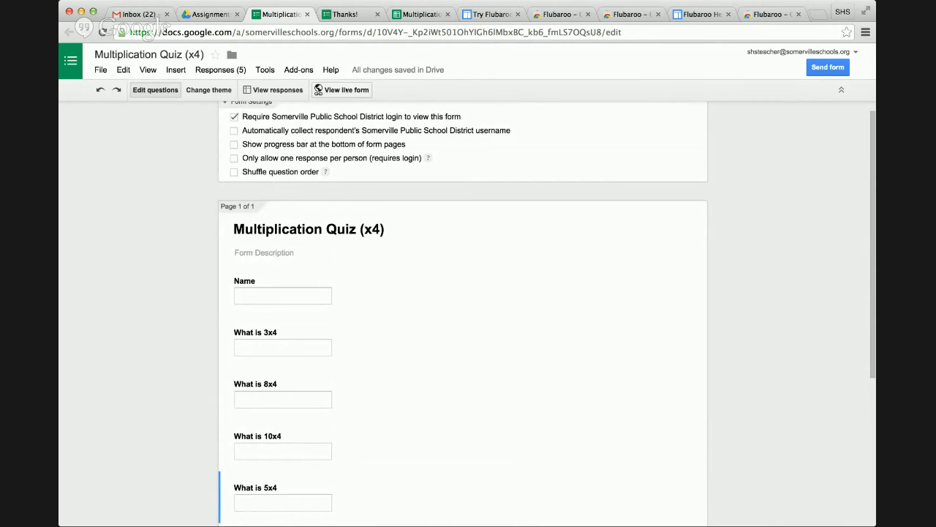
left_click(342, 89)
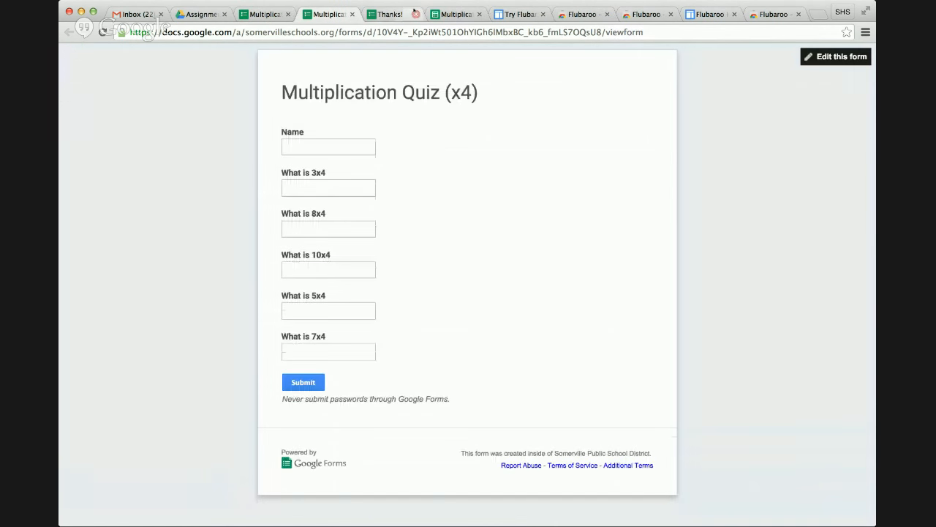
left_click(415, 13)
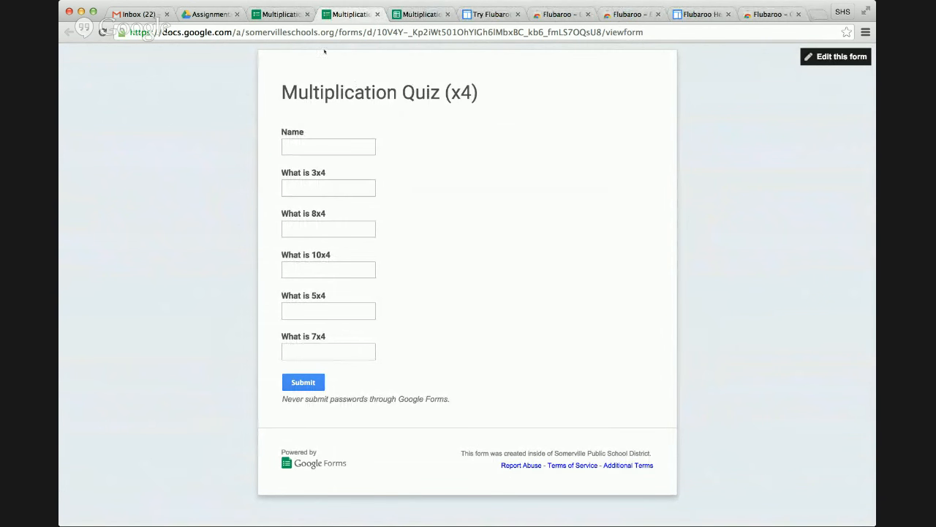
Step: Copy the full web address of the live Multiplication Quiz (x4) form
left_click(340, 32)
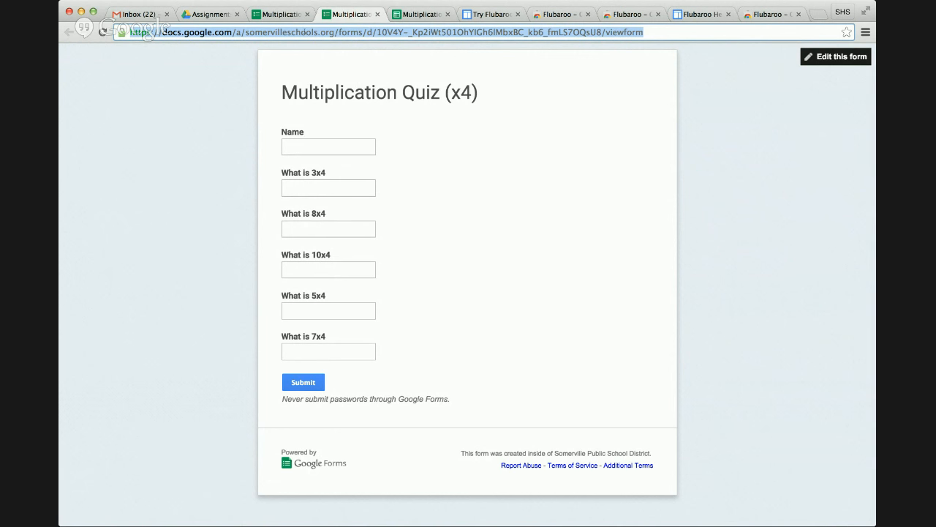
left_click(294, 33)
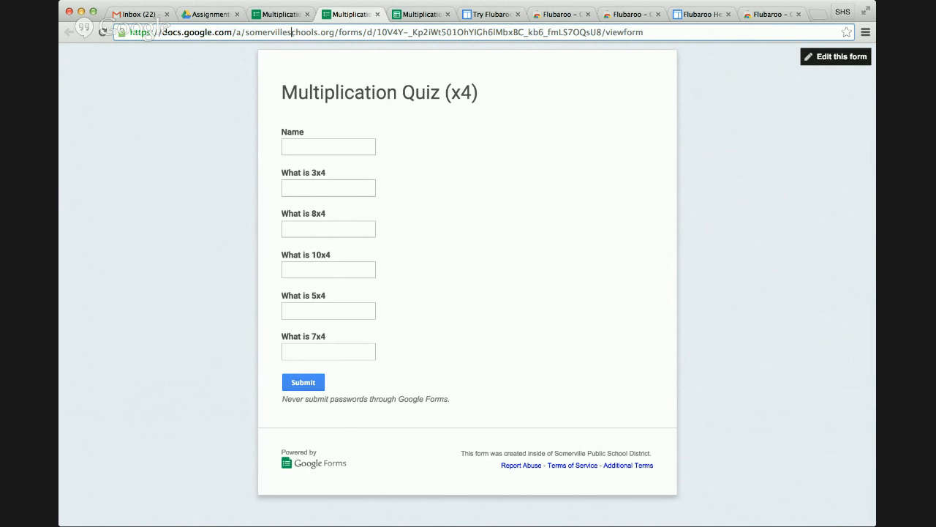
triple_click(293, 33)
key("ctrl+c")
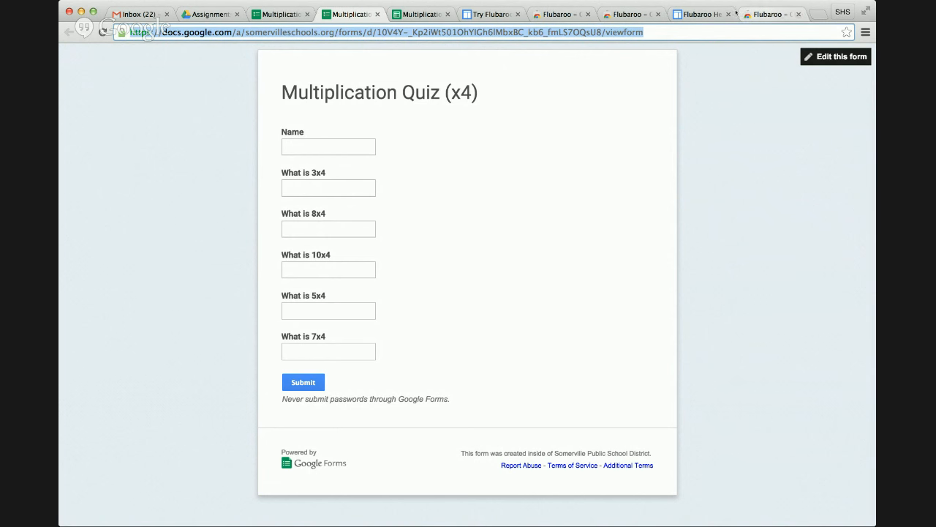
Step: Open Google Classroom in a new browser tab and go to the Grade 6 - ELA class stream
left_click(818, 14)
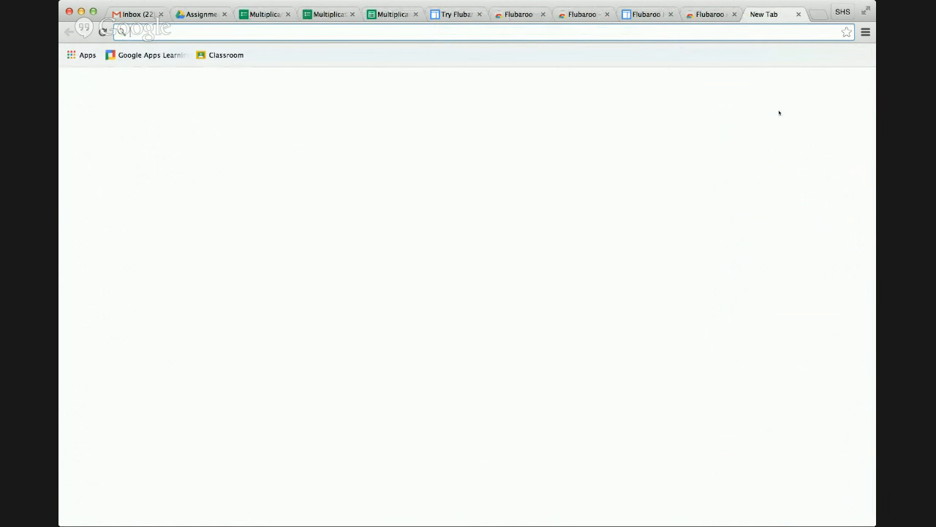
left_click(226, 56)
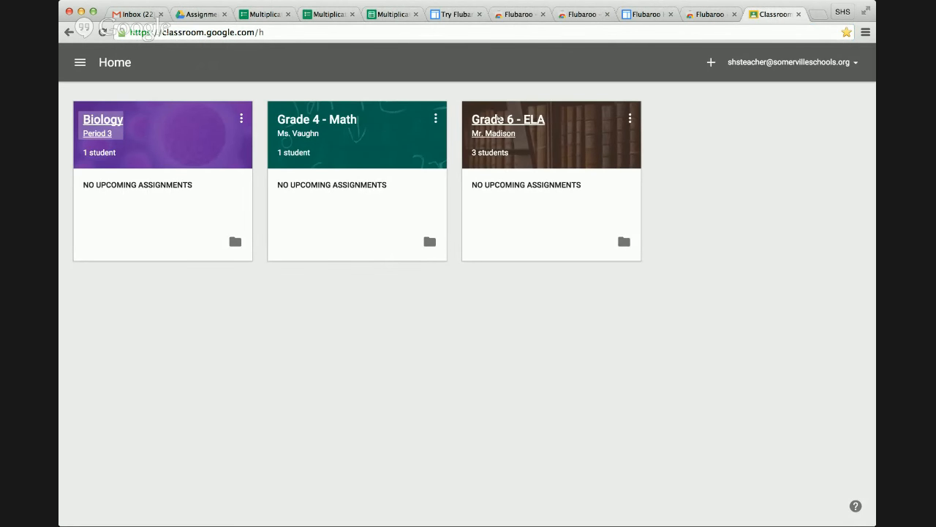
left_click(498, 119)
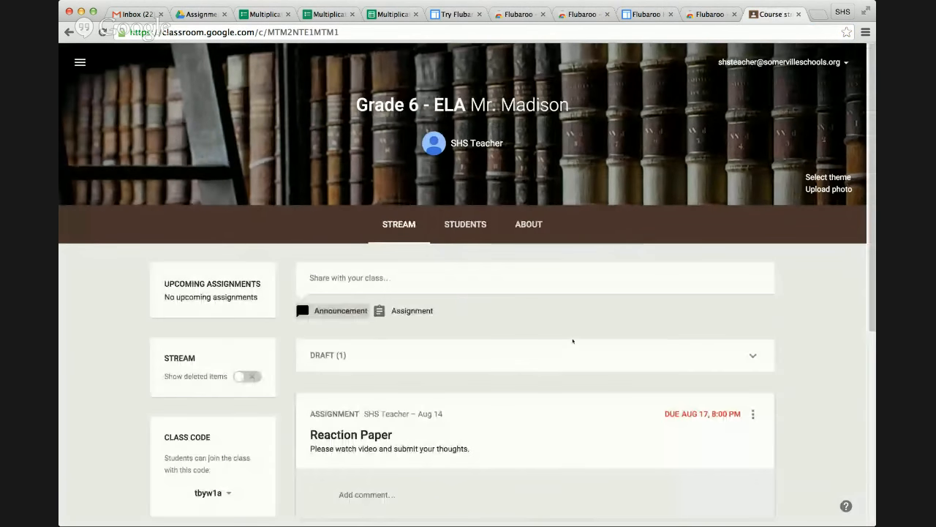
scroll(573, 341, "down", 3)
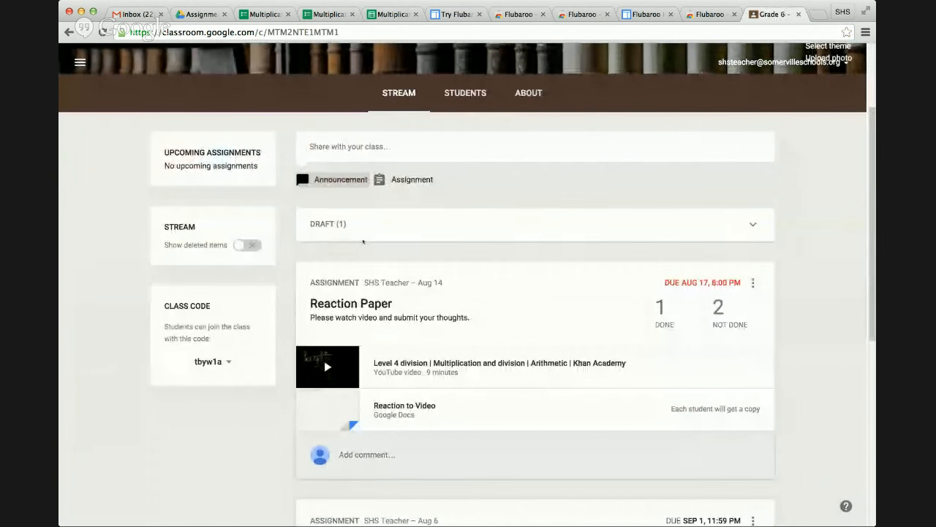
Step: Start a new assignment in the class stream and enter the copied quiz form address as its link
left_click(408, 178)
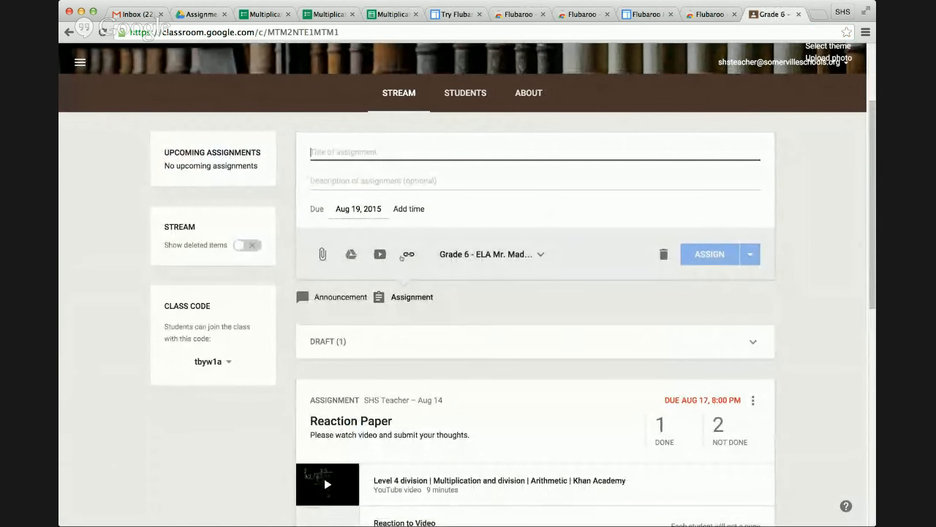
left_click(409, 254)
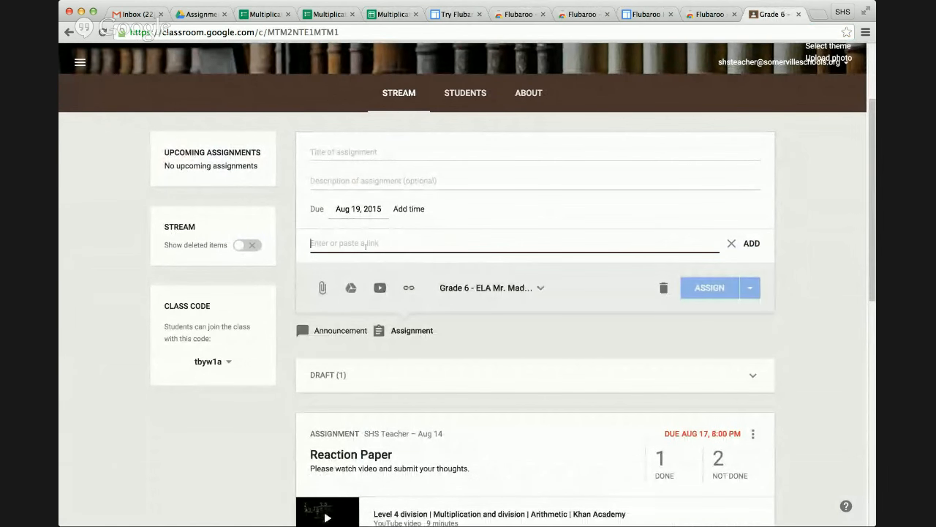
key("ctrl+v")
Step: Title the assignment "Multiplication Quiz" and assign it to the Grade 6 - ELA class
left_click(339, 152)
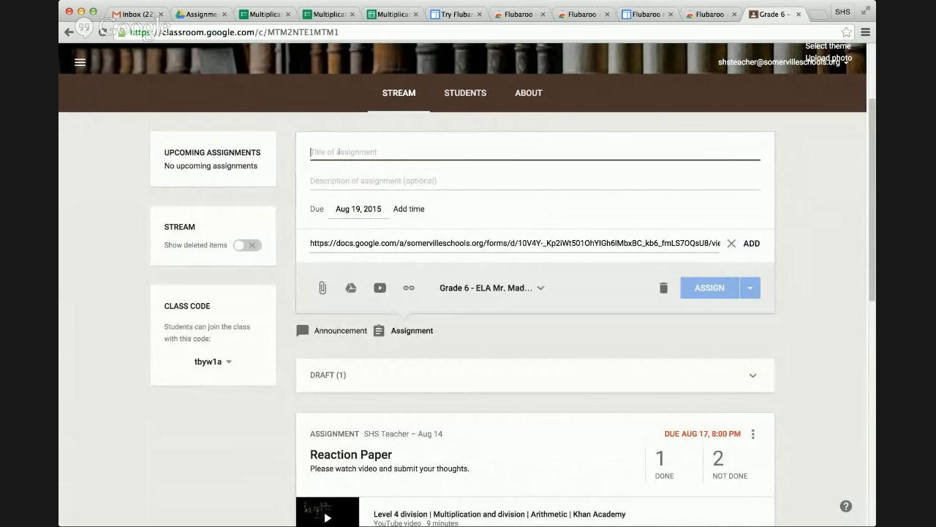
type("Multip")
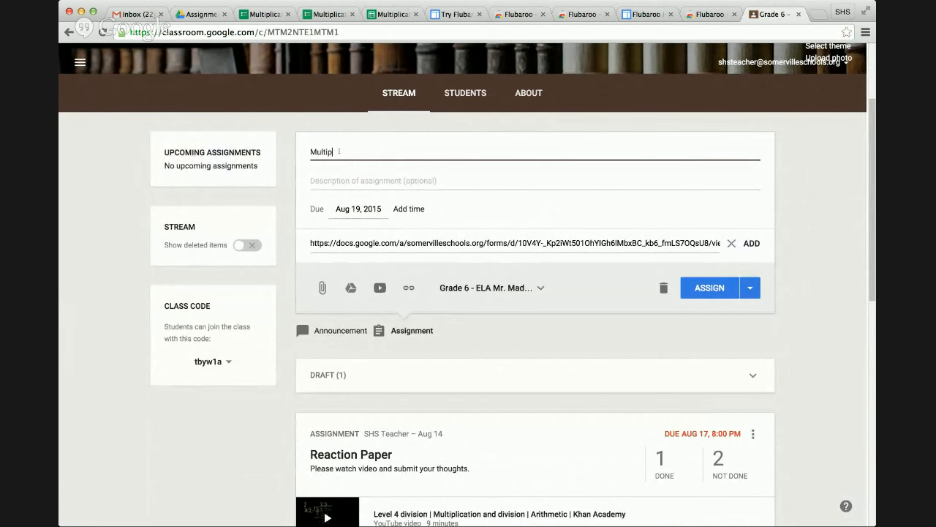
type("lication Quiz")
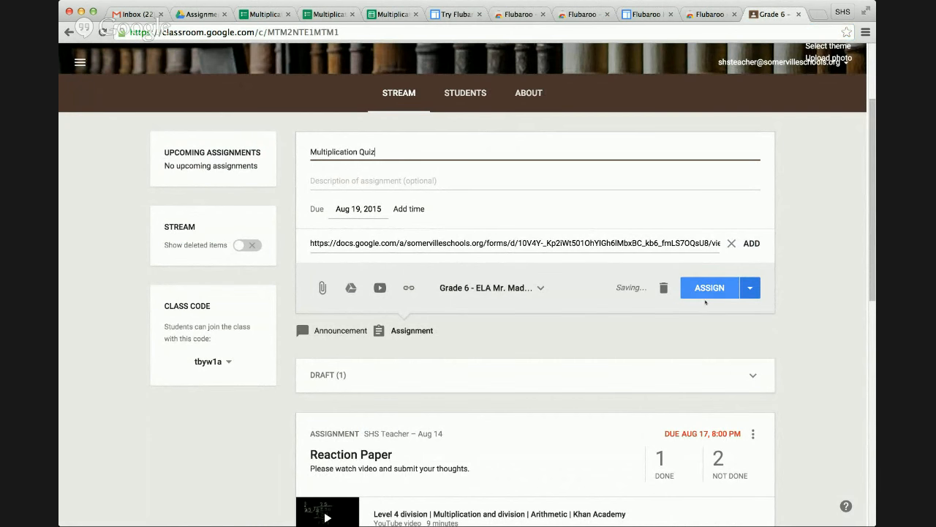
left_click(719, 287)
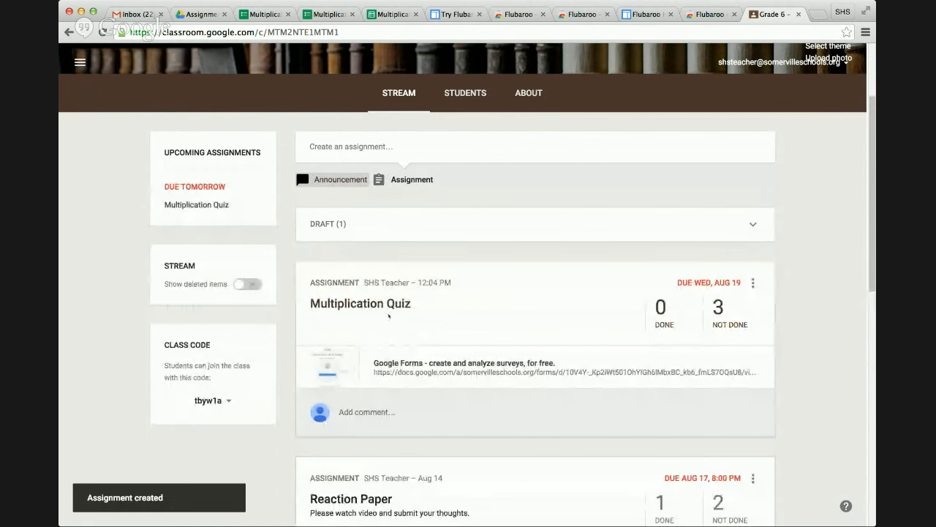
Step: Open the quiz form linked in the Multiplication Quiz assignment and fill in the student's name
left_click(426, 363)
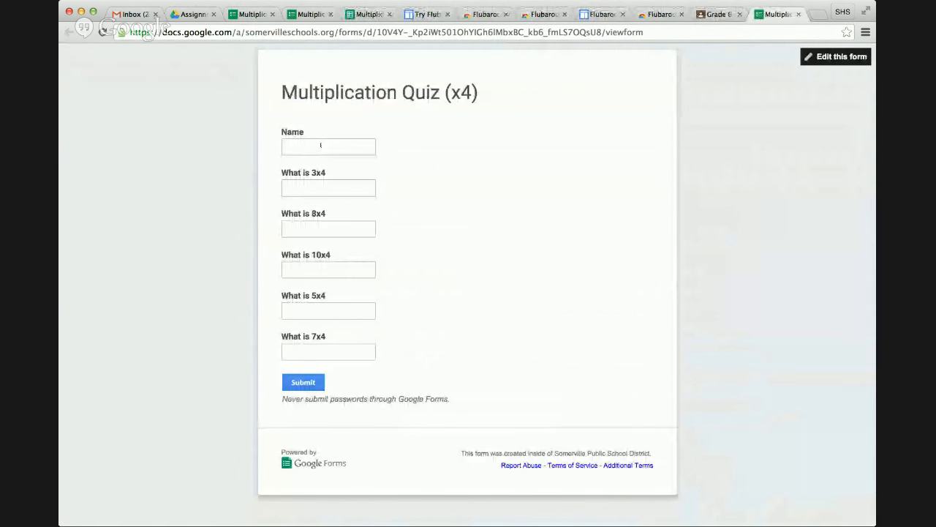
left_click(320, 145)
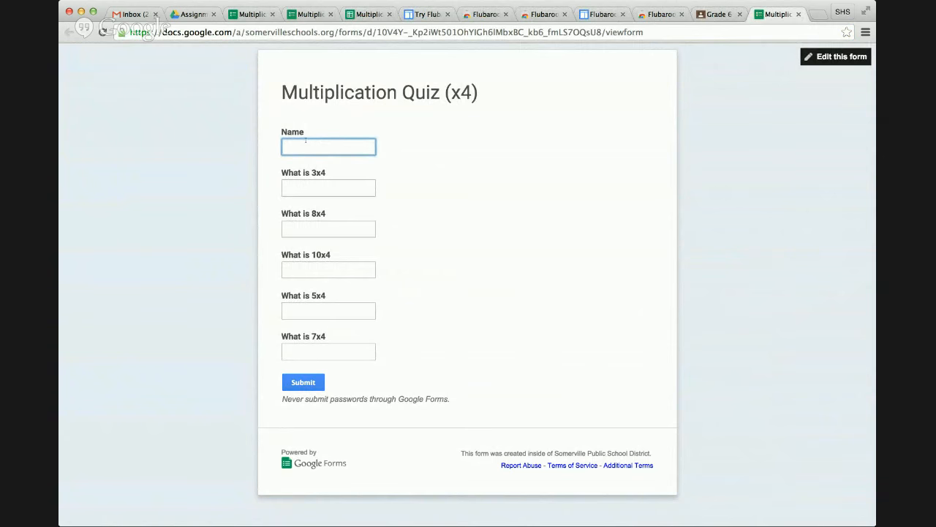
type("Lauren")
Step: Answer 12 for 3x4, 3 for 8x4, 9 for 10x4, 20 for 5x4 and 8 for 7x4, and submit the quiz
left_click(315, 186)
type("12")
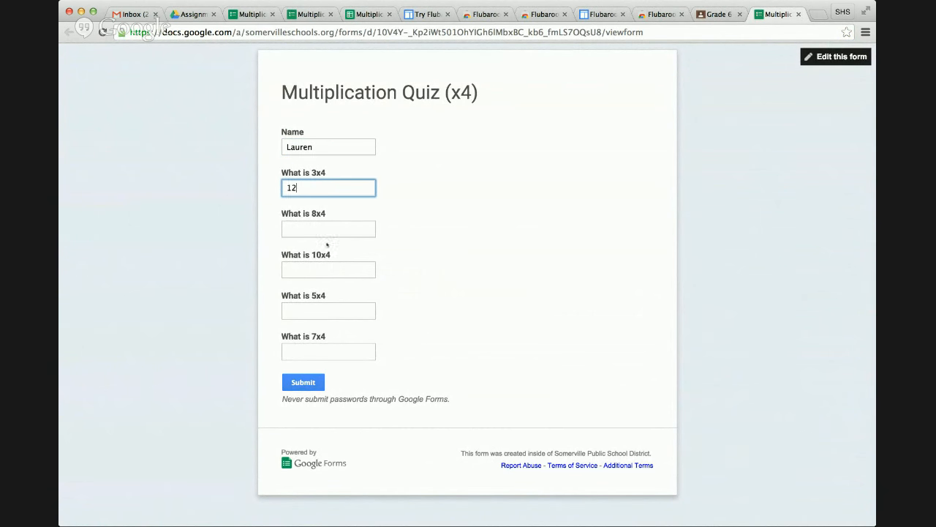
left_click(326, 228)
type("3")
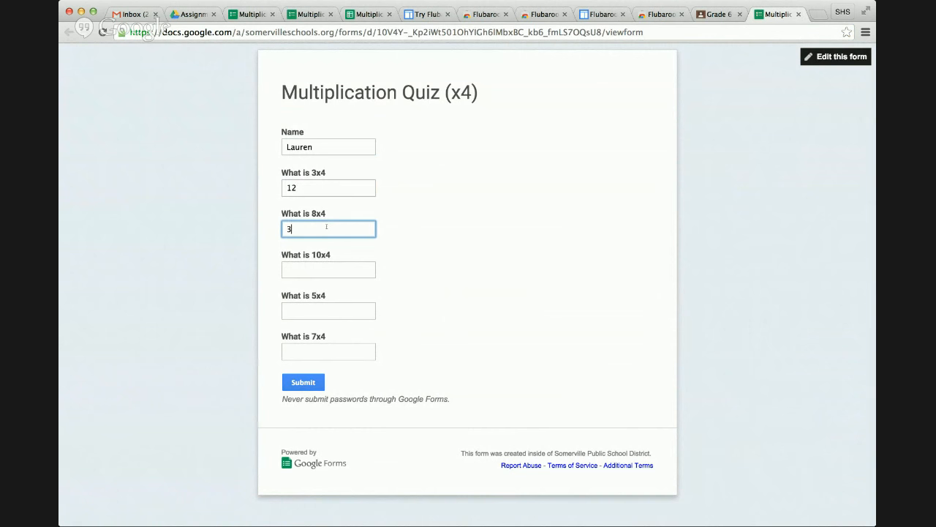
left_click(350, 271)
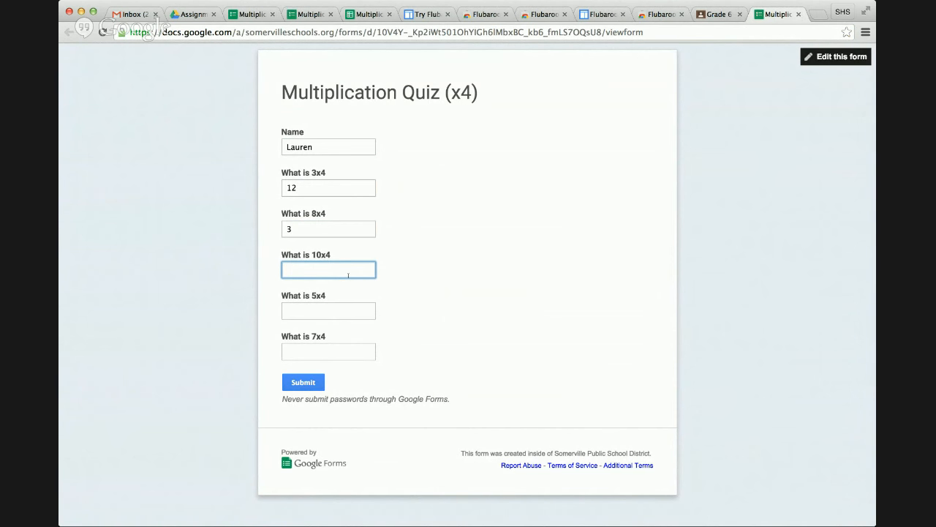
type("9")
left_click(346, 310)
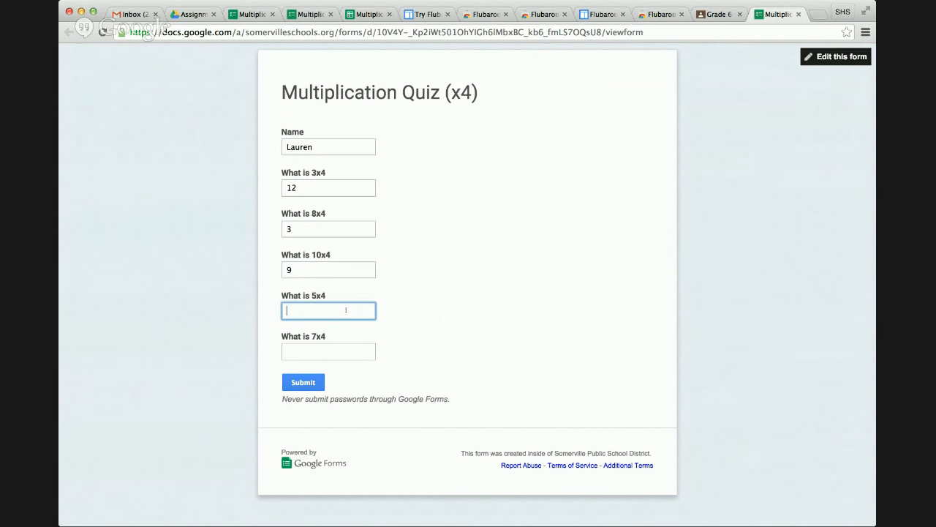
type("20")
left_click(346, 348)
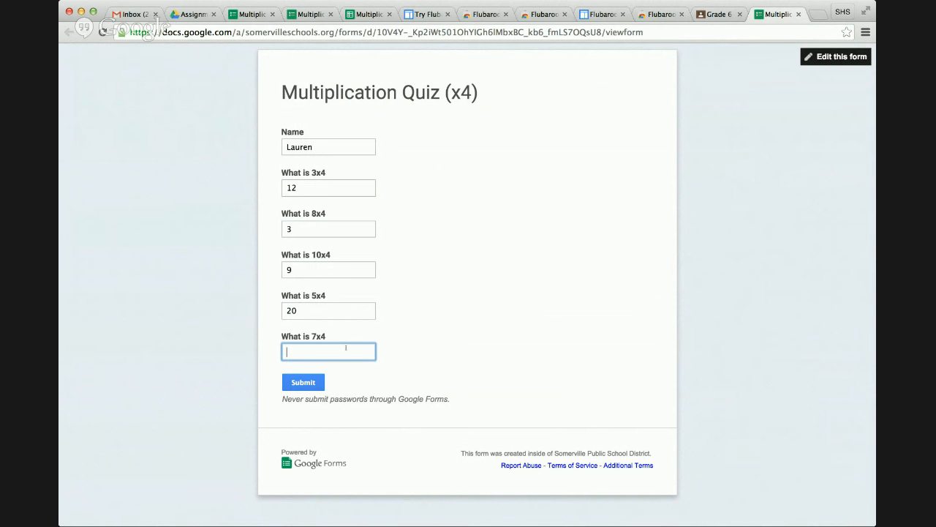
type("8")
left_click(298, 382)
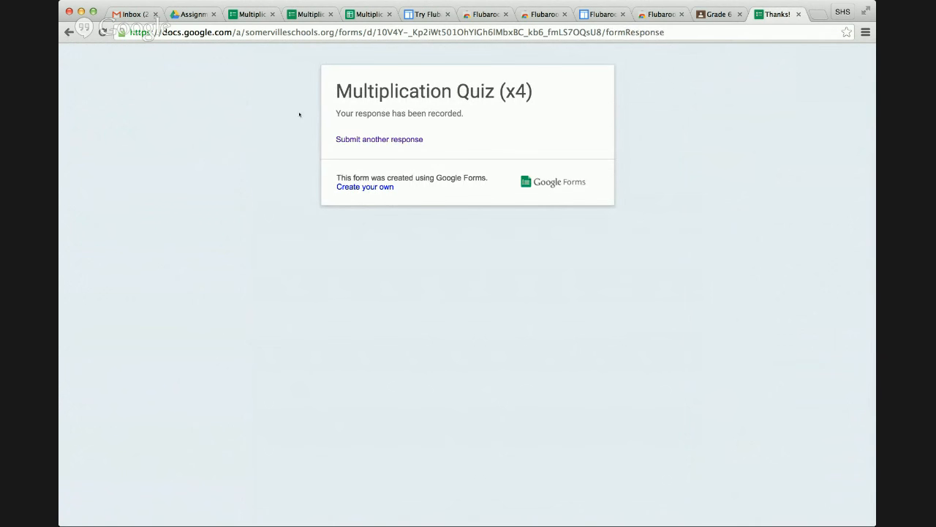
Step: Switch to the Multiplication Quiz (x4) (Responses) spreadsheet, reload it and select the Answer Key row
left_click(310, 14)
left_click(366, 14)
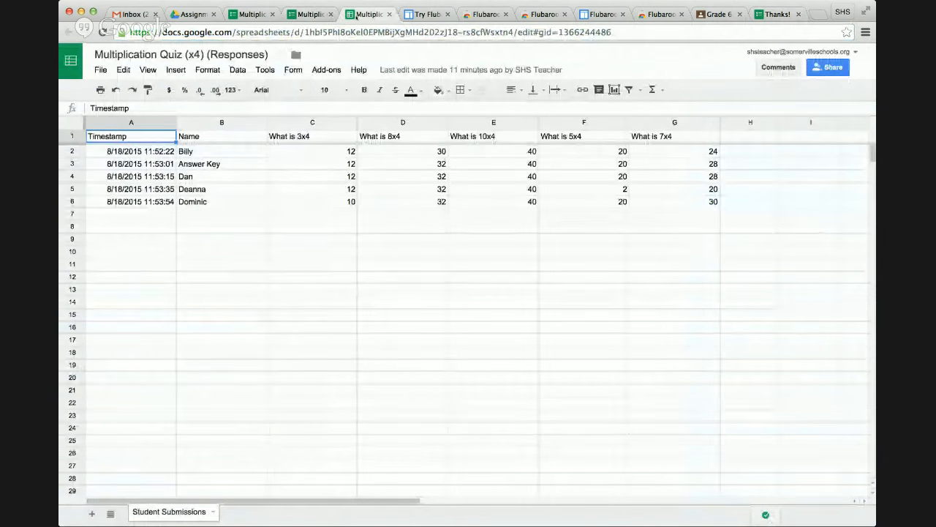
left_click(102, 32)
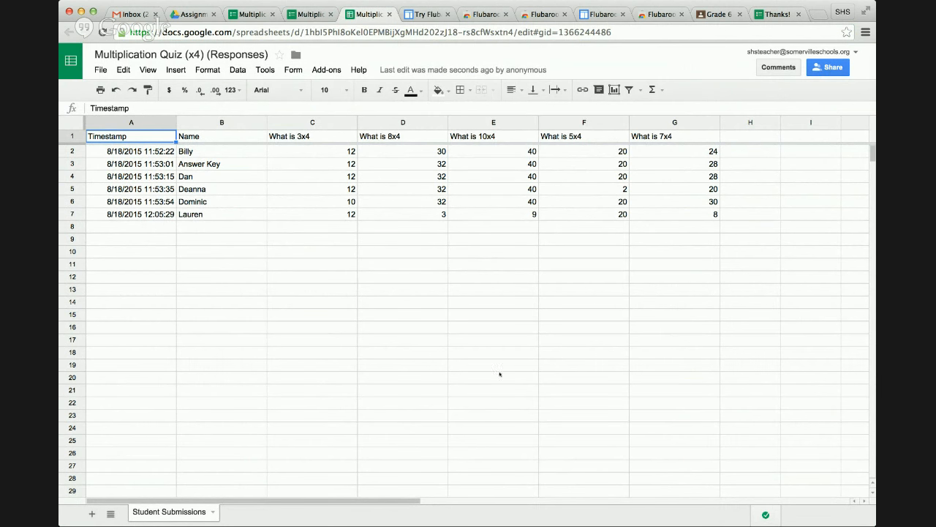
left_click(82, 164)
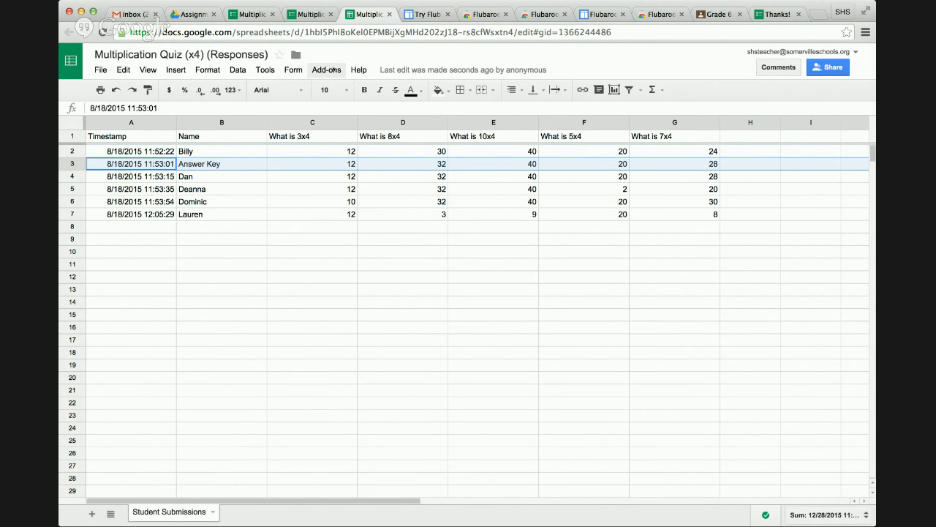
Step: Start Flubaroo's Grade Assignment and review the grading options for the name and the quiz questions
left_click(328, 71)
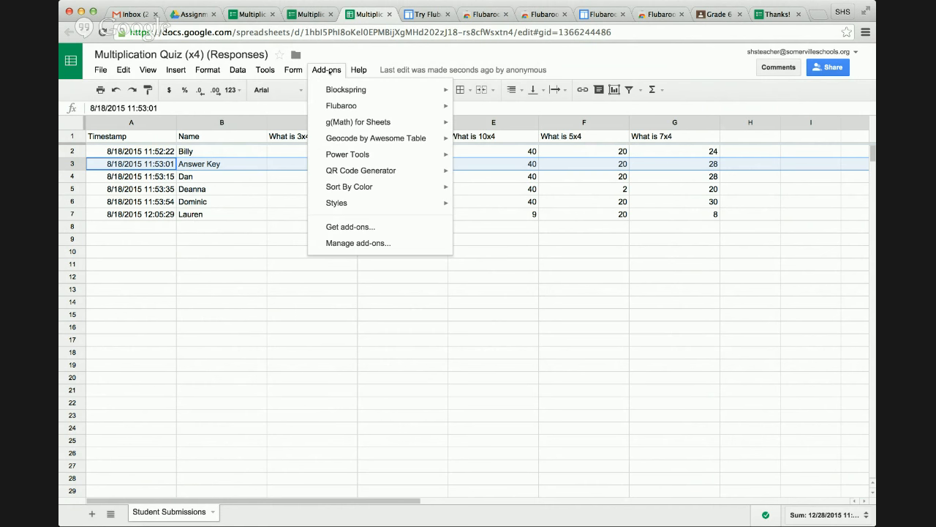
mouse_move(340, 106)
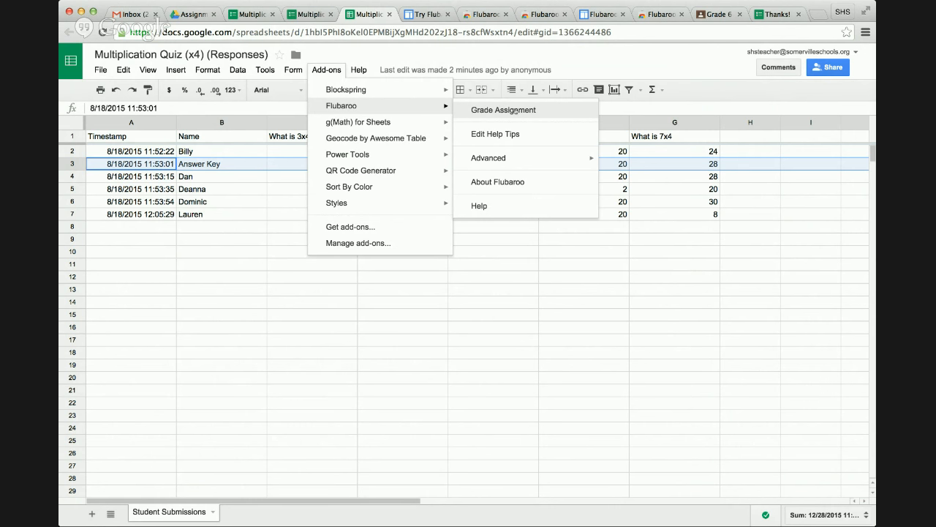
left_click(515, 110)
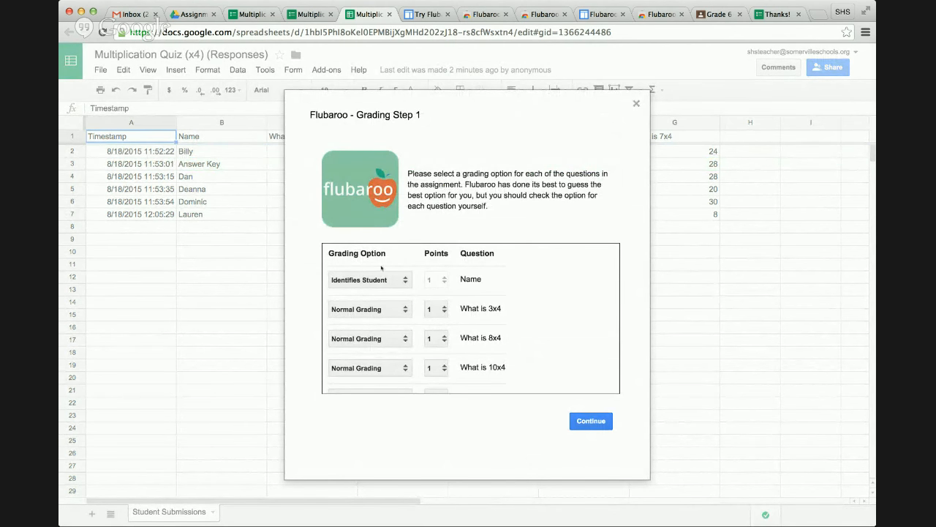
scroll(381, 268, "down", 1)
scroll(381, 268, "up", 1)
left_click(403, 280)
left_click(404, 309)
Step: Set the points of all five multiplication questions to 3 and continue to the answer key selection
key("Tab")
key("Tab")
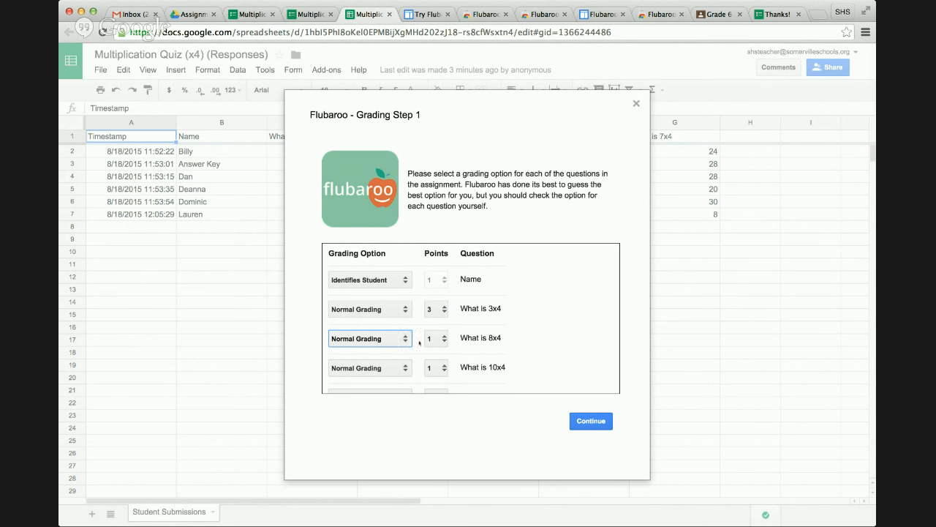
key("Tab")
left_click(431, 361)
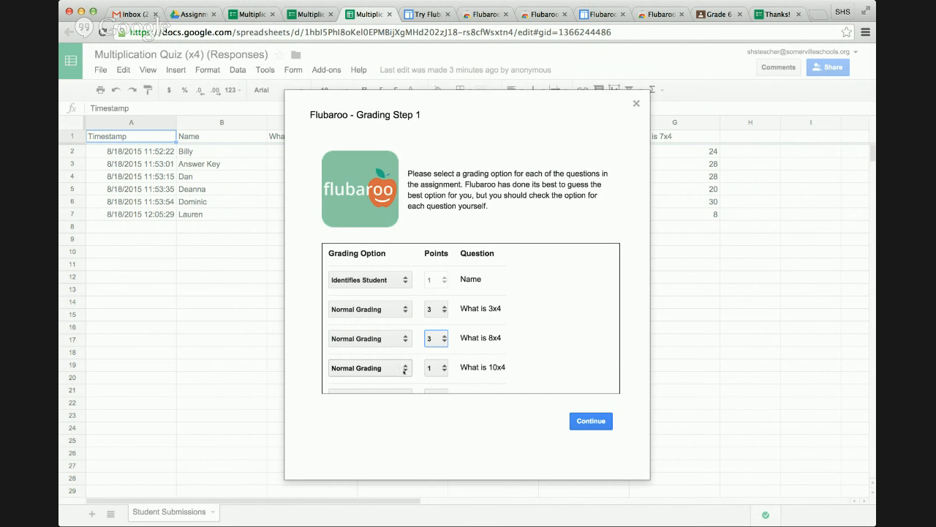
left_click(437, 368)
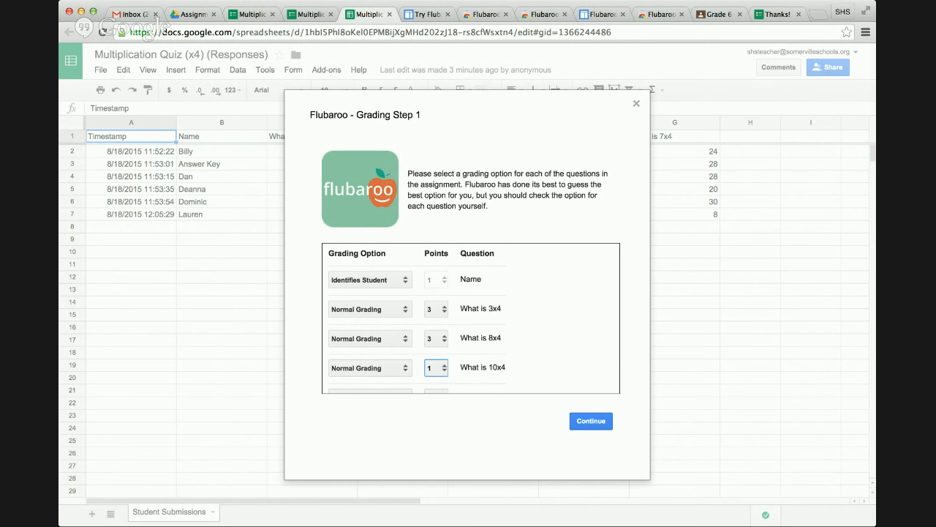
scroll(532, 361, "down", 2)
left_click(437, 349)
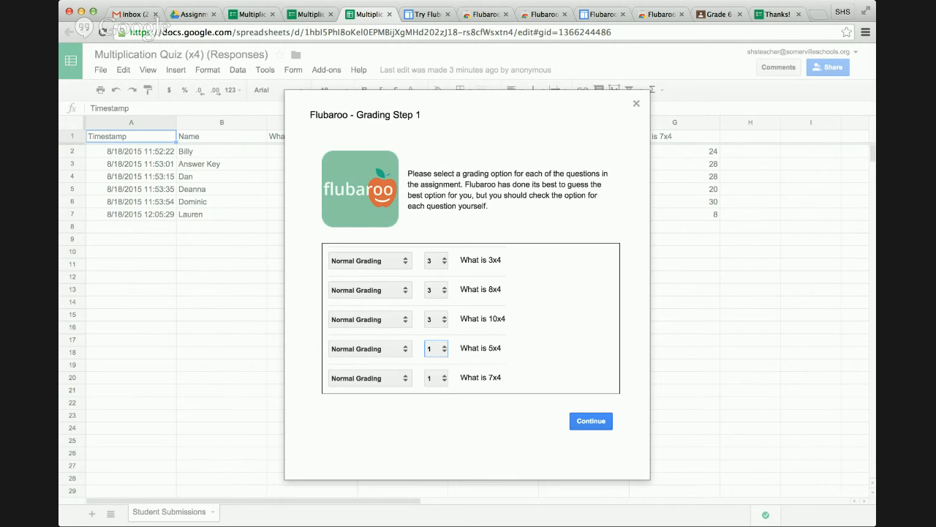
left_click(430, 373)
left_click(433, 379)
left_click(601, 421)
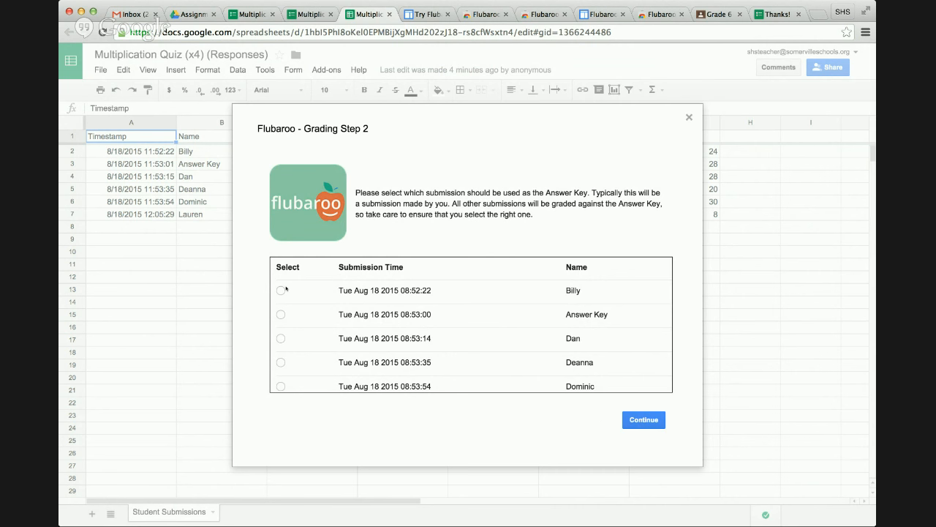
Step: Grade the submissions using the Answer Key entry as the key and close the completion notice
left_click(281, 315)
left_click(644, 420)
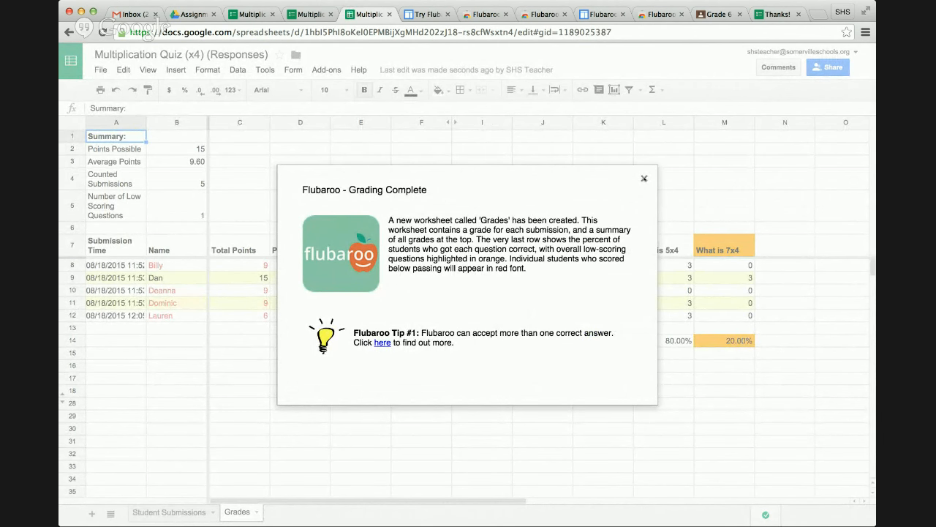
left_click(644, 178)
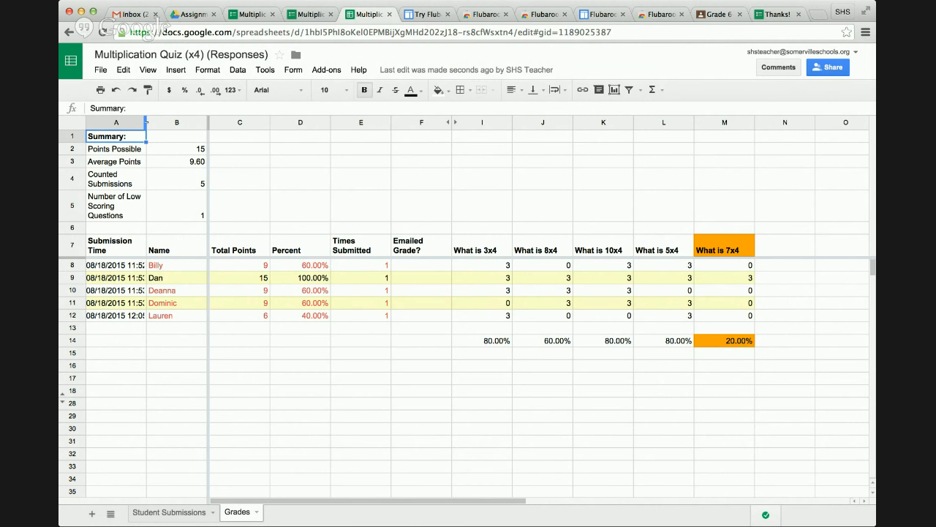
Step: Widen the Submission Time column in the Grades sheet to fit its full timestamps and inspect individual student rows
left_click_drag(145, 122, 168, 123)
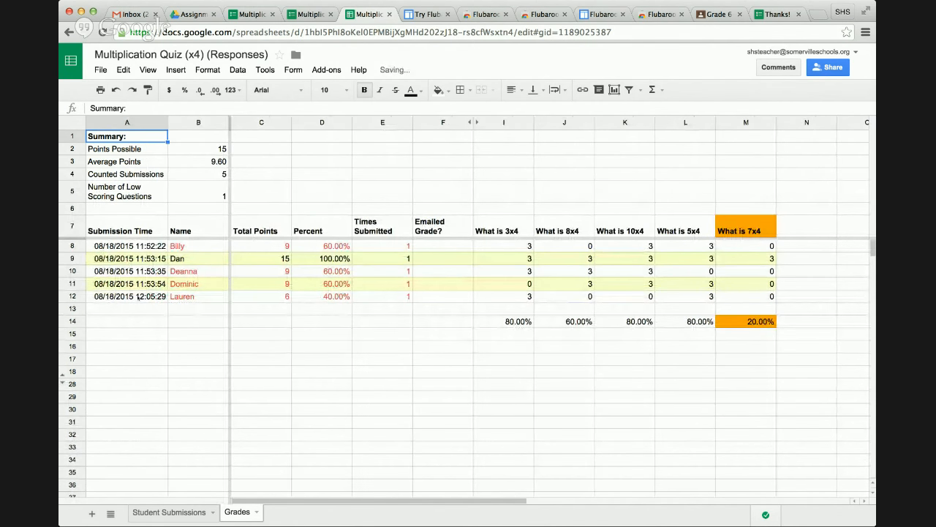
left_click(199, 248)
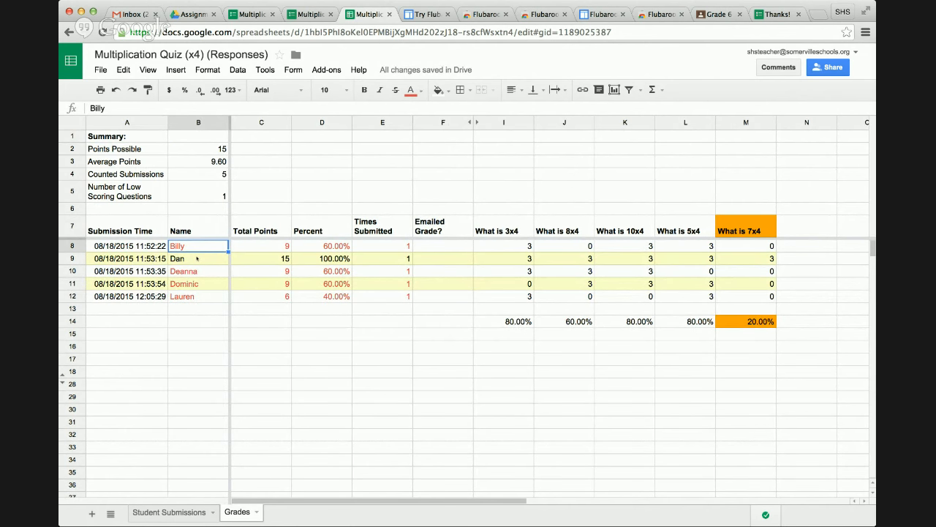
left_click(196, 258)
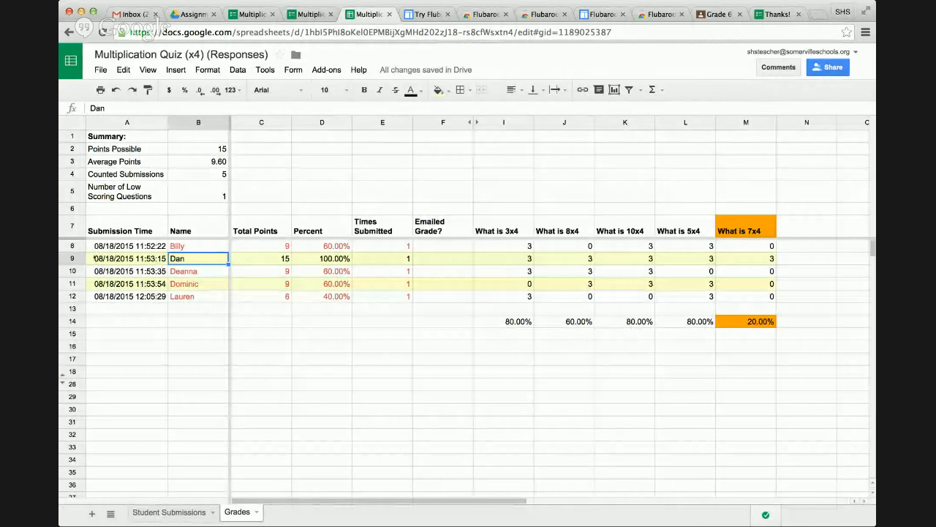
left_click(79, 260)
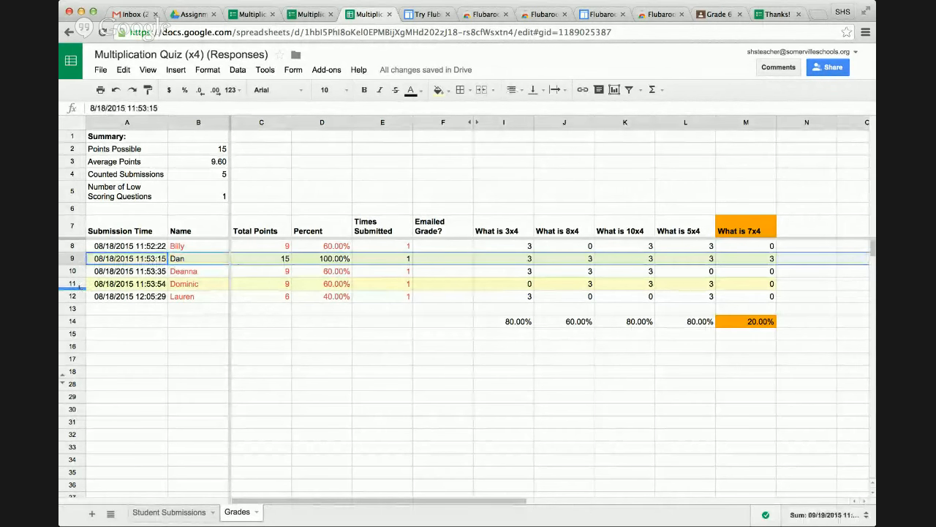
left_click(79, 286)
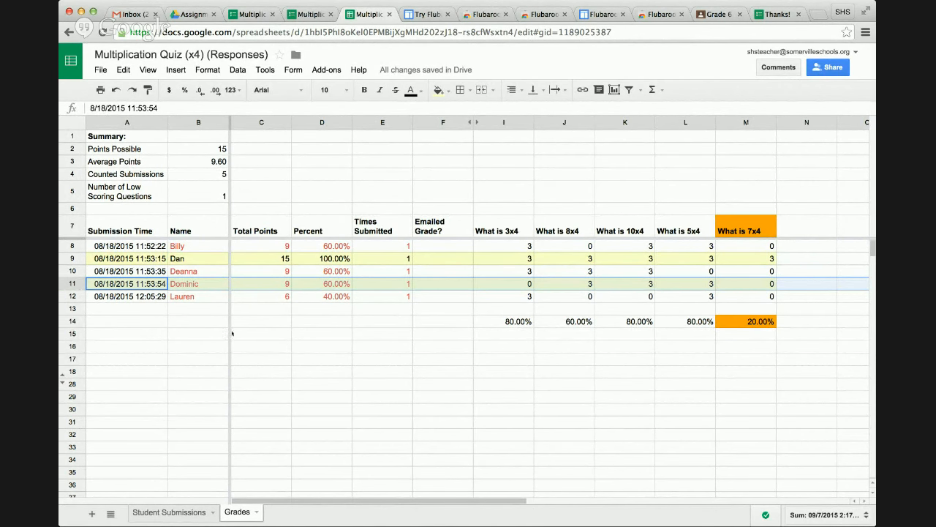
Step: Examine the percentage of correct answers for each question in the bottom row of the grade table
left_click(532, 371)
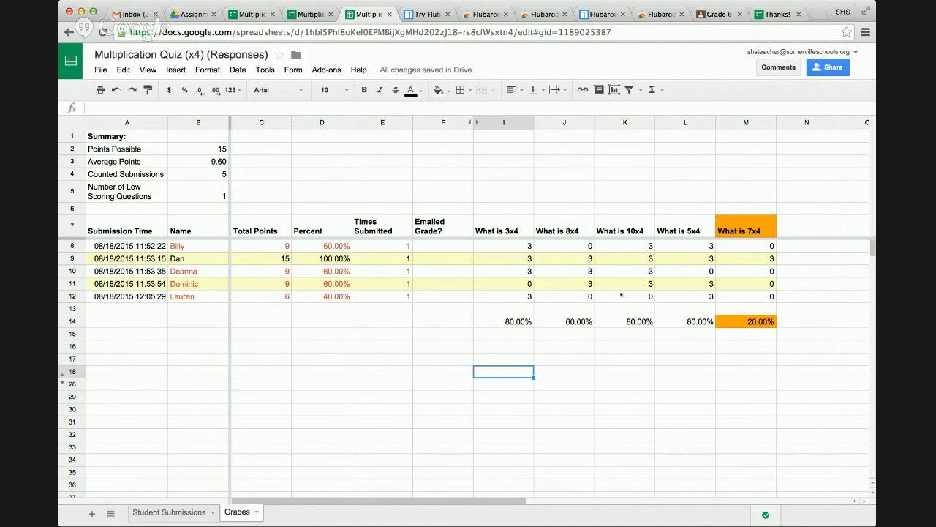
left_click(515, 324)
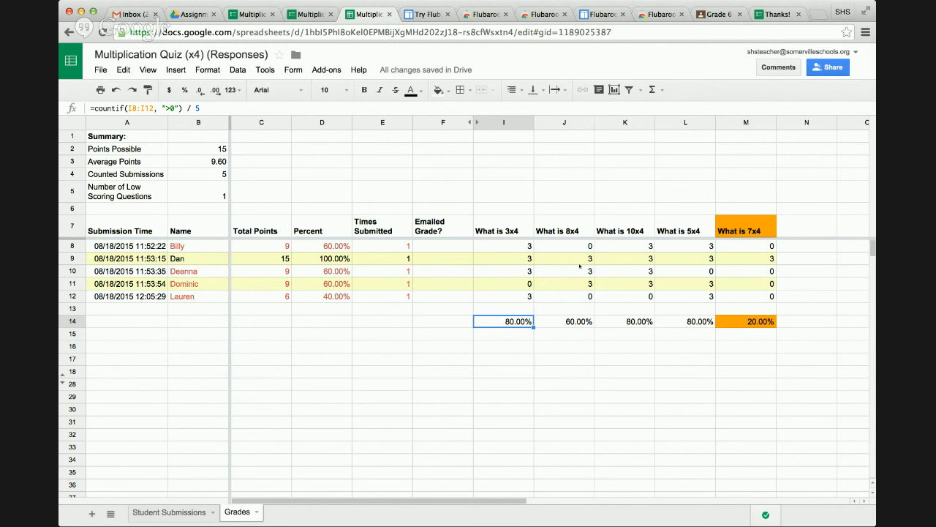
left_click(575, 321)
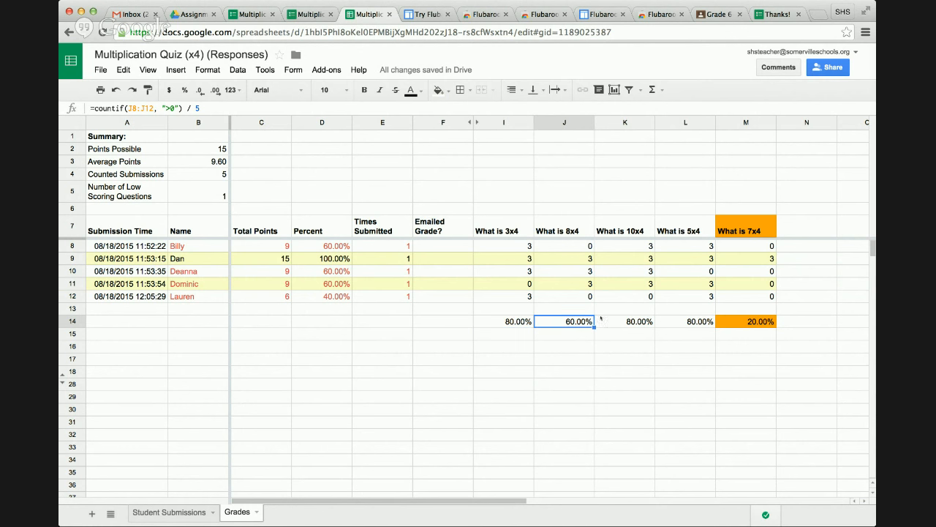
left_click(619, 321)
left_click(679, 323)
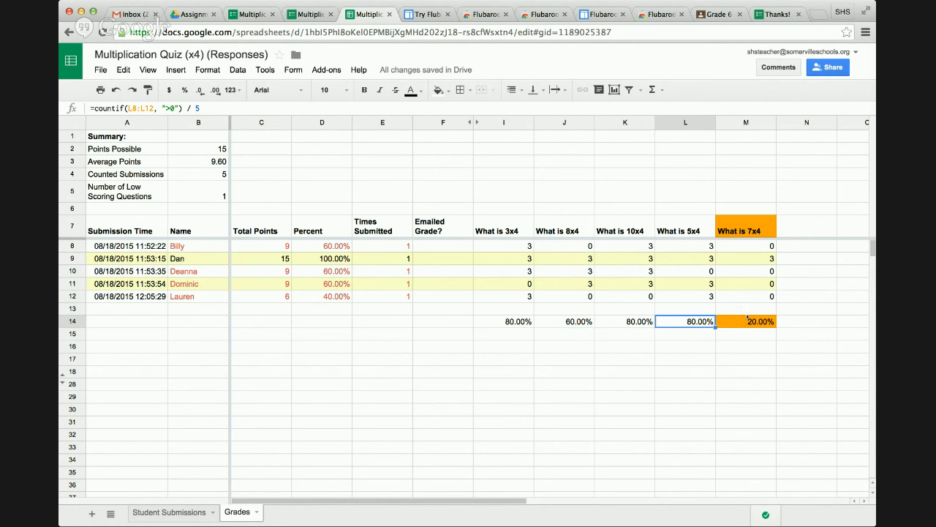
left_click(746, 324)
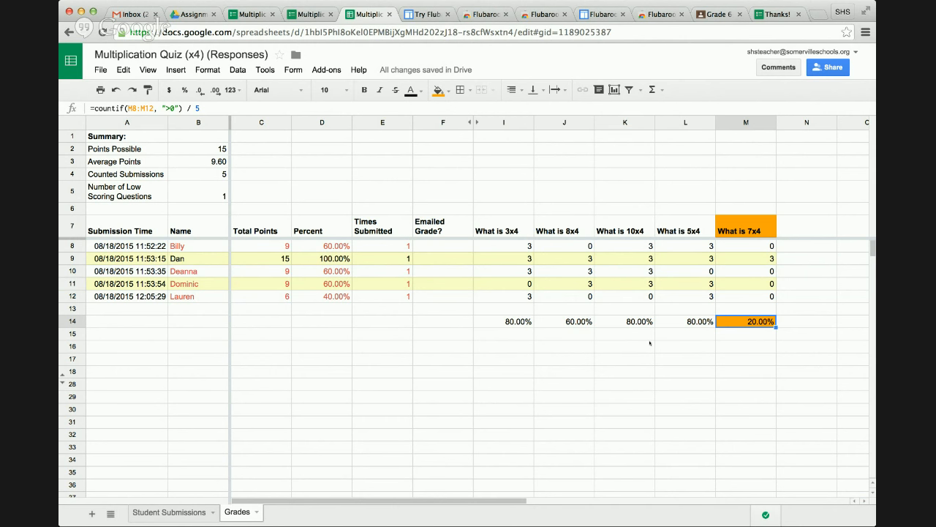
left_click(687, 383)
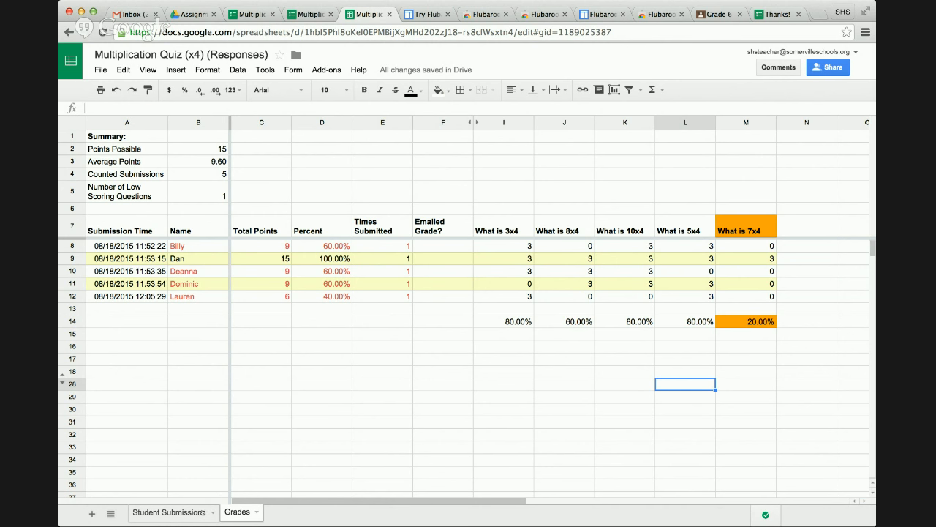
Step: View the original responses in the Student Submissions sheet and return to the Grades sheet
left_click(180, 437)
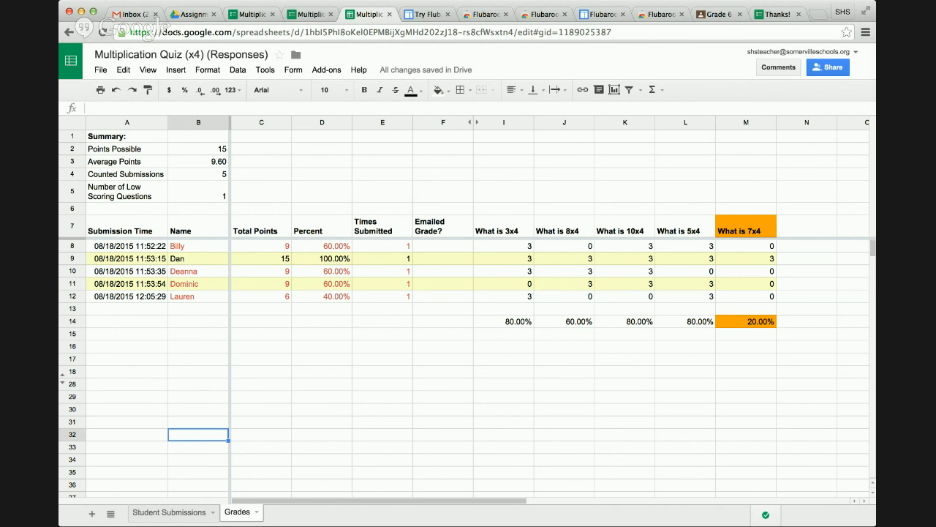
left_click(170, 512)
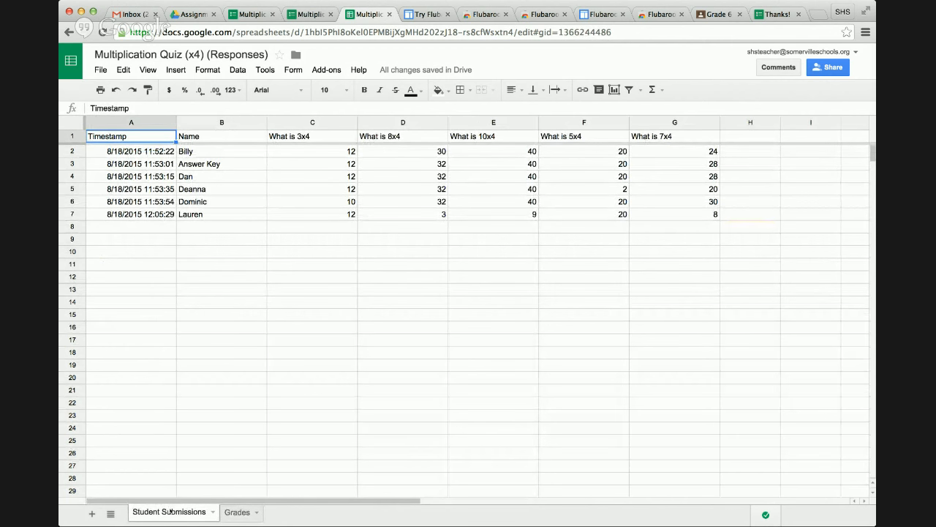
left_click(236, 512)
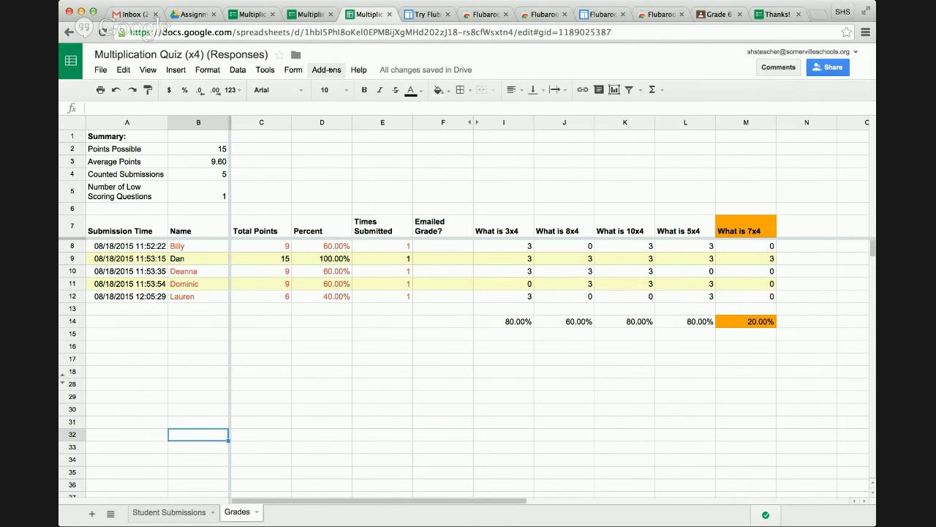
Step: Switch to the Try Flubaroo Now page and read its numbered steps for installing the add-on and grading a sample assignment
left_click(429, 14)
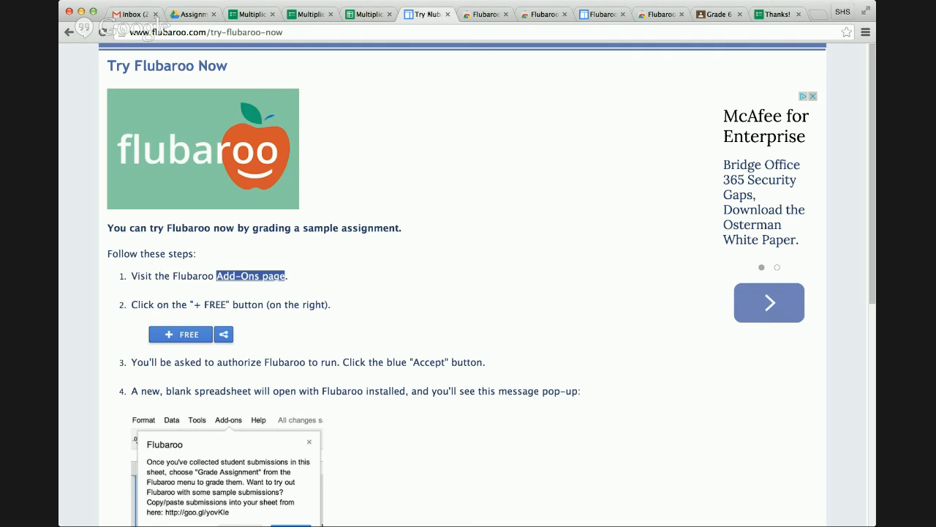
left_click(318, 88)
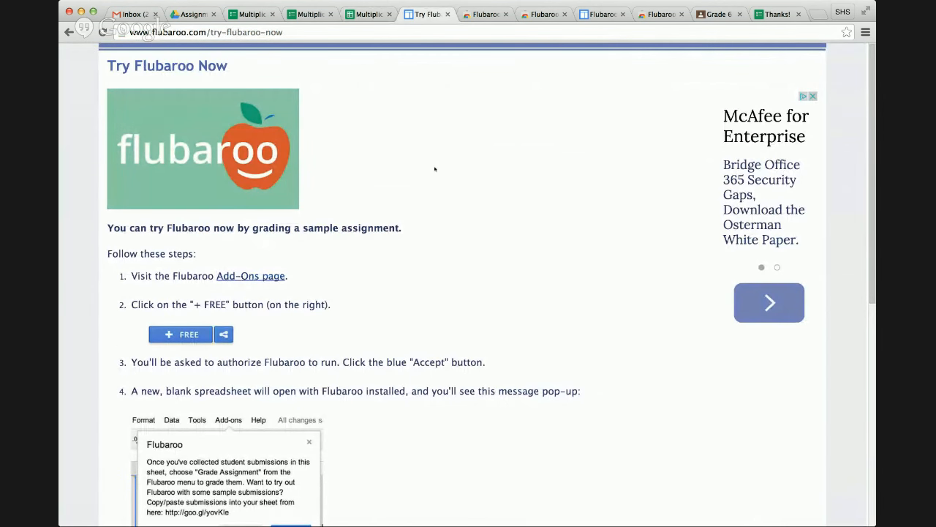
scroll(329, 97, "down", 2)
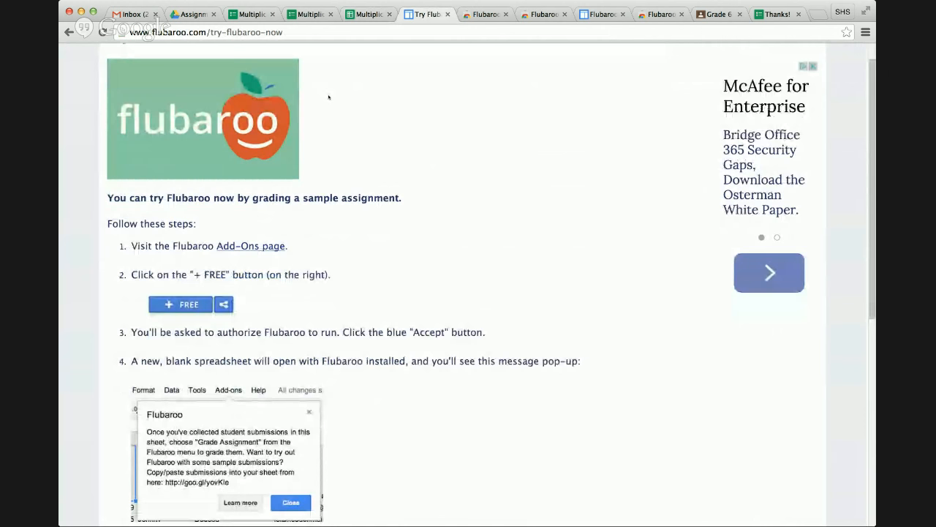
scroll(328, 97, "down", 2)
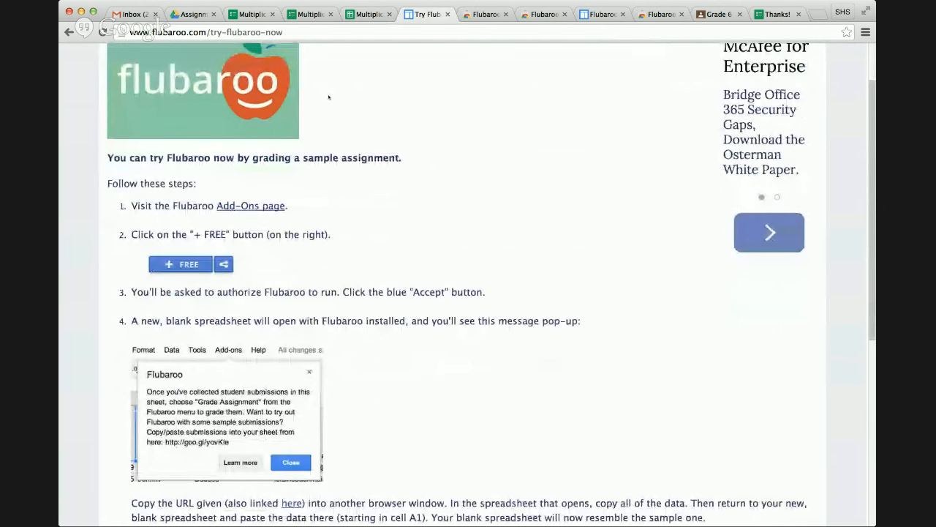
scroll(329, 97, "down", 3)
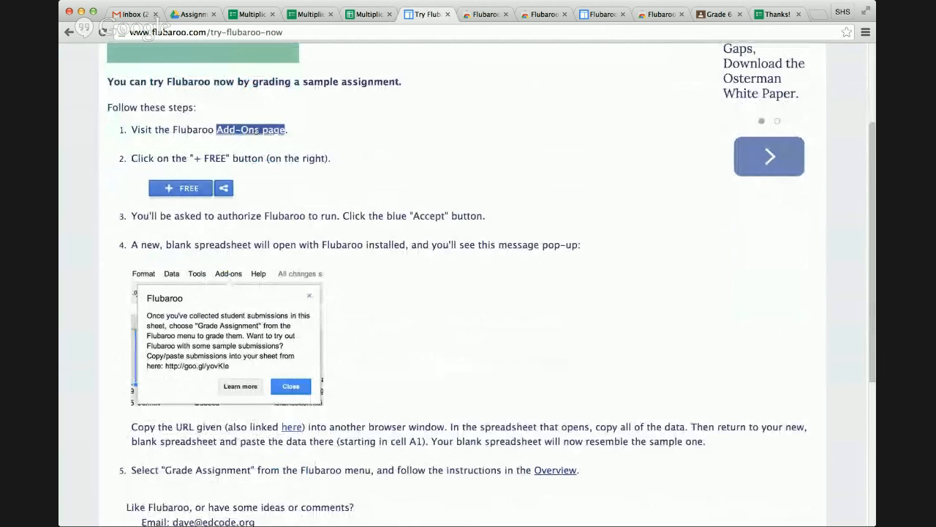
scroll(371, 213, "down", 1)
scroll(371, 213, "down", 3)
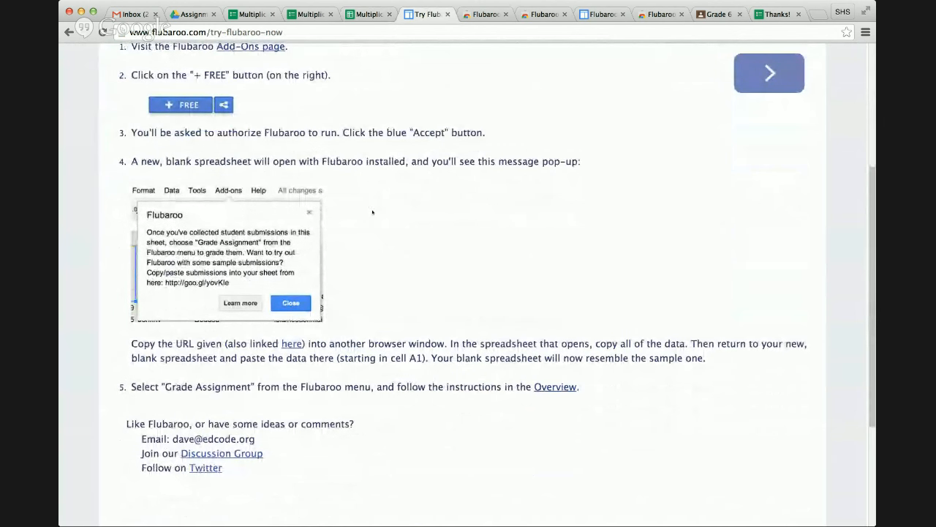
scroll(372, 212, "down", 1)
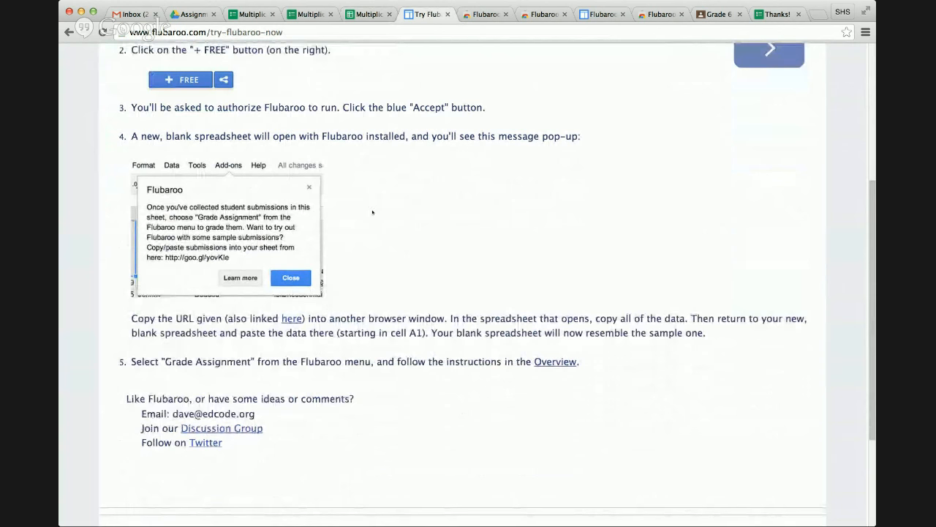
scroll(343, 198, "down", 2)
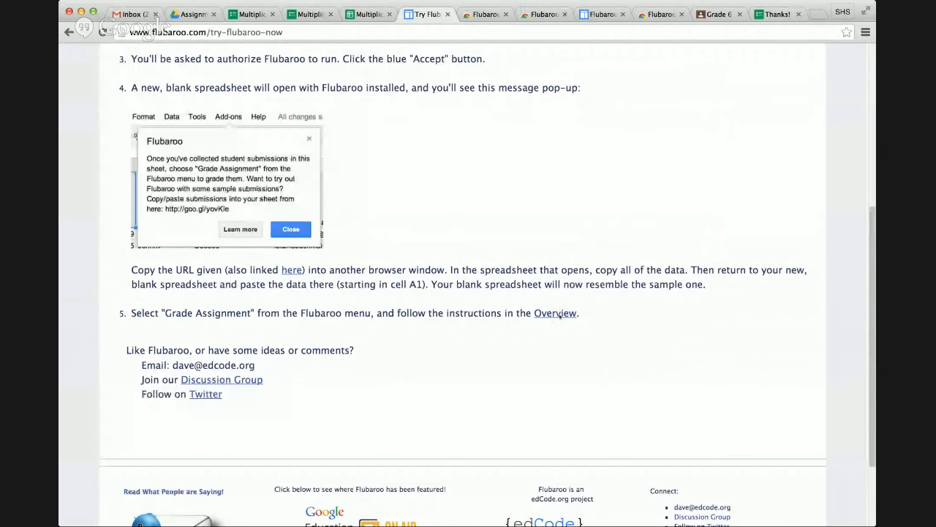
scroll(566, 318, "up", 4)
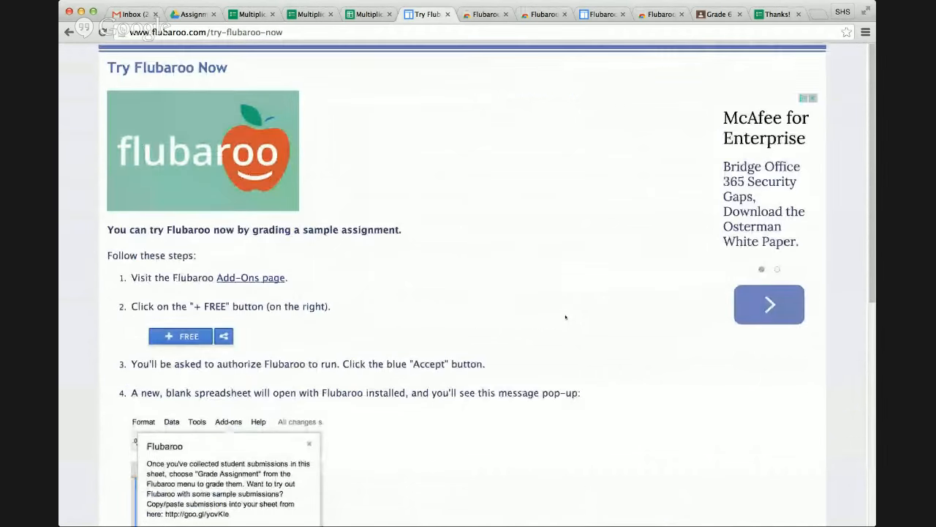
Step: Open the linked Flubaroo Overview and examine its introduction, feature list and index of the five steps
scroll(565, 318, "down", 5)
double_click(560, 307)
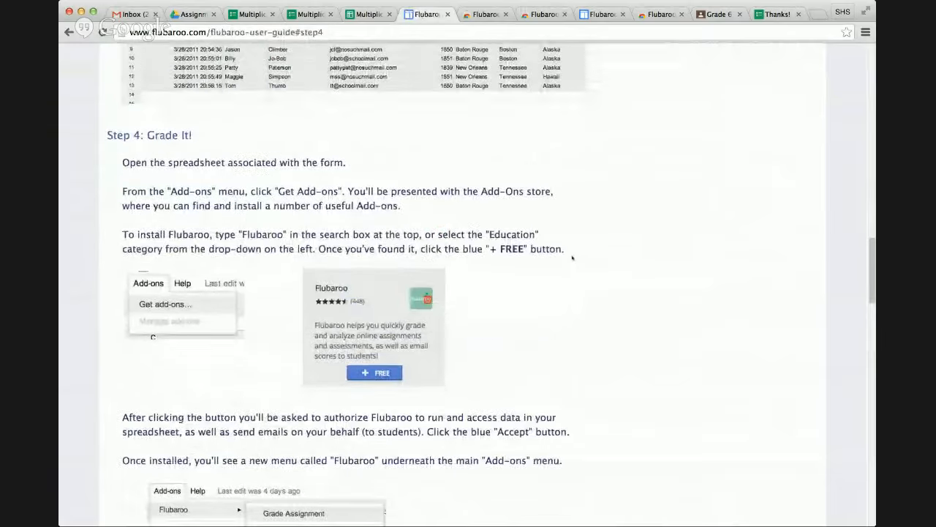
scroll(573, 257, "up", 10)
scroll(573, 257, "up", 6)
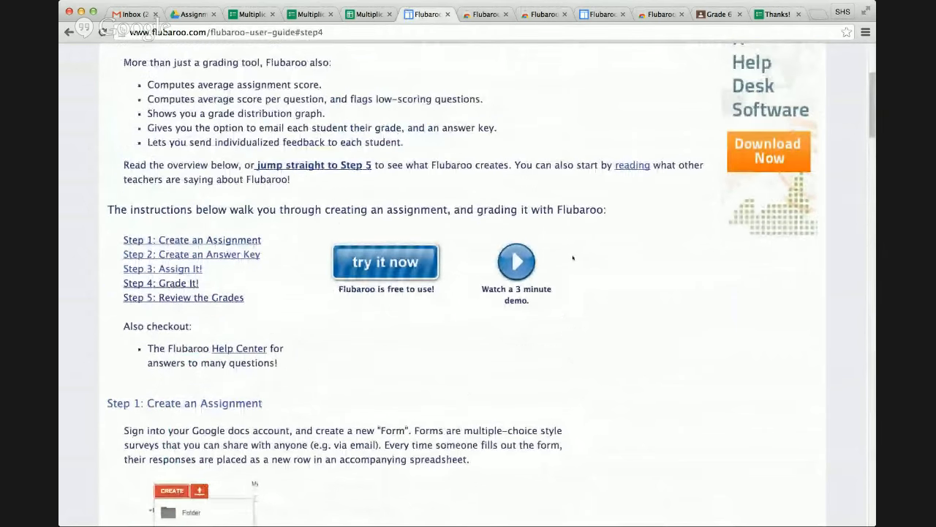
scroll(573, 256, "up", 5)
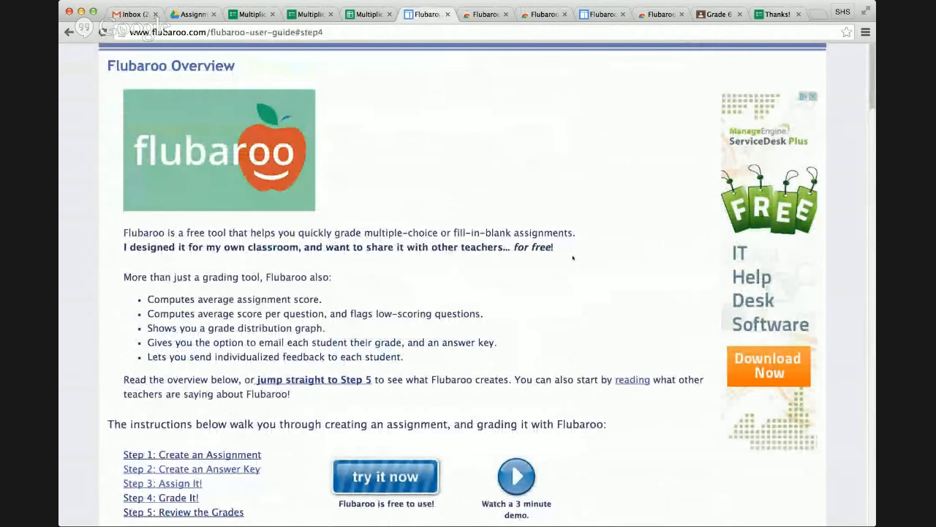
scroll(573, 257, "down", 3)
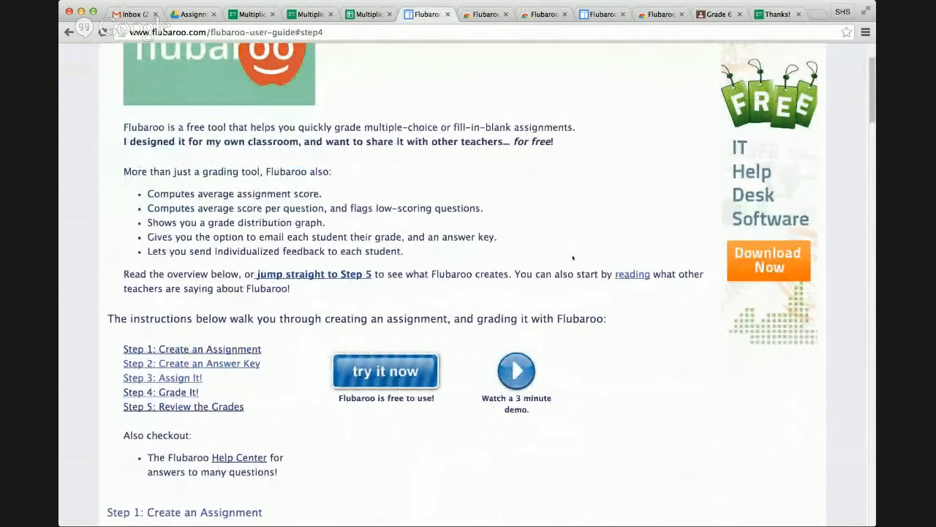
scroll(573, 257, "down", 2)
scroll(573, 256, "down", 1)
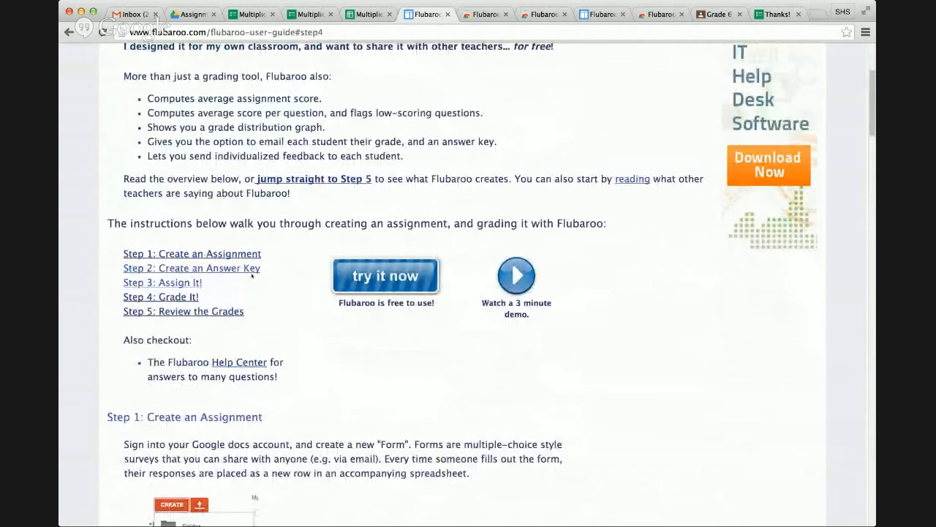
Step: Read the guide's instructions for Step 1: Create an Assignment and Step 2: Create an Answer Key
scroll(472, 366, "down", 3)
scroll(473, 363, "down", 5)
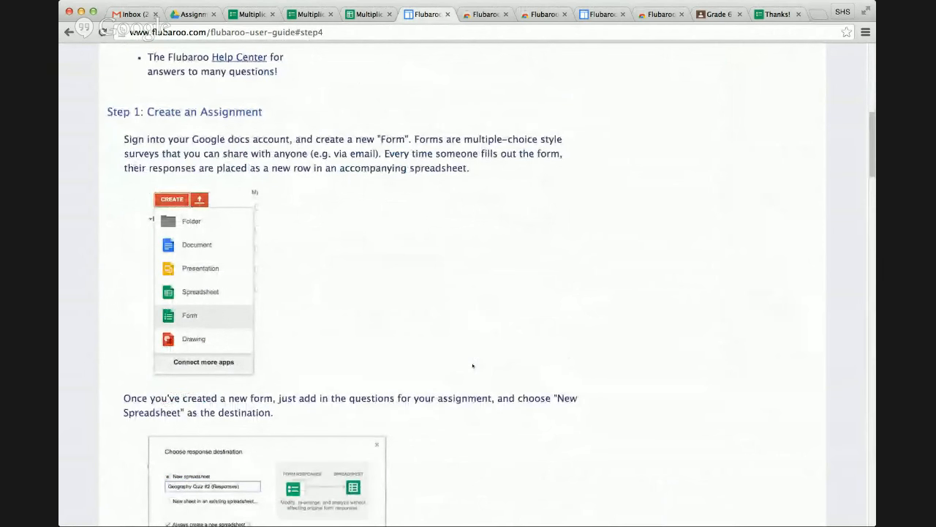
scroll(473, 366, "down", 1)
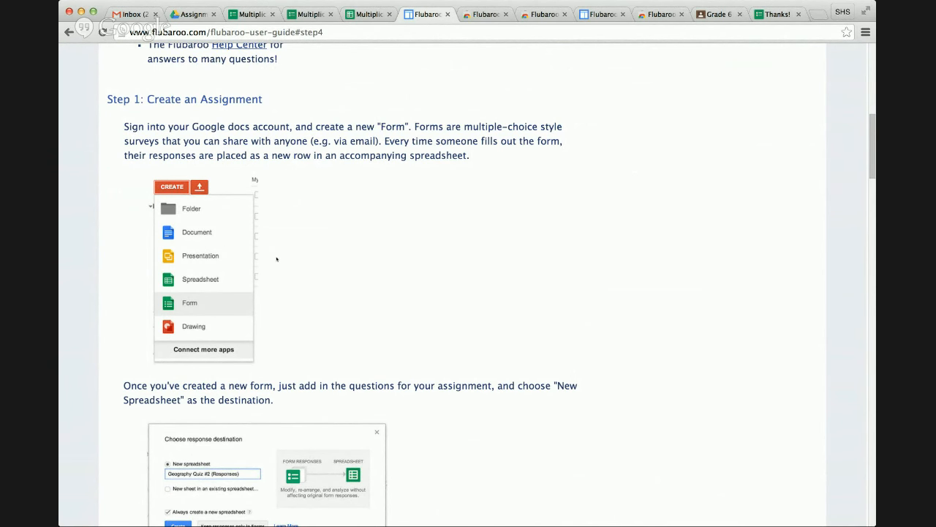
scroll(276, 258, "down", 1)
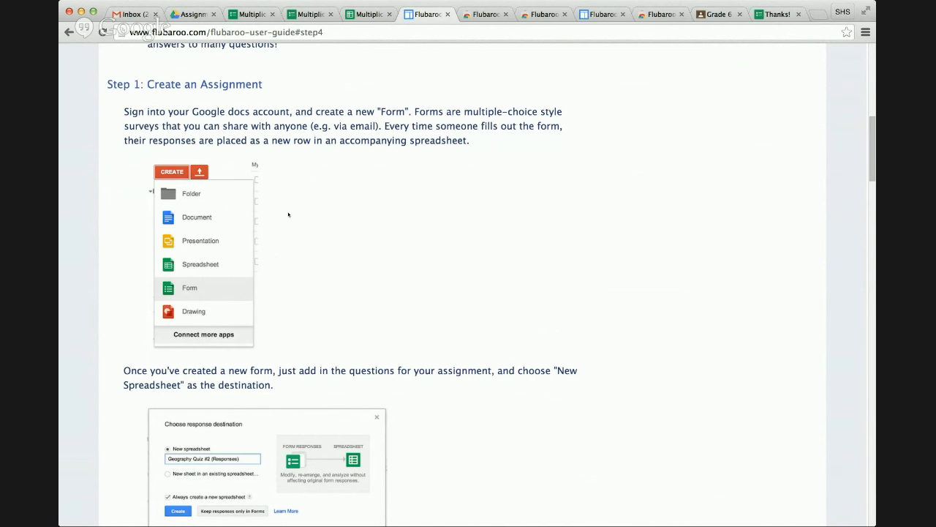
scroll(289, 214, "down", 5)
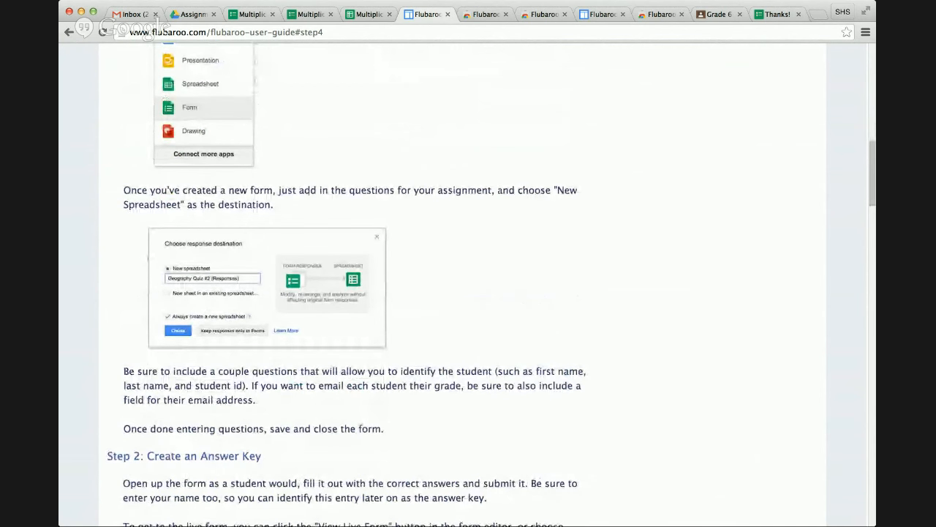
scroll(309, 194, "down", 4)
scroll(309, 195, "down", 2)
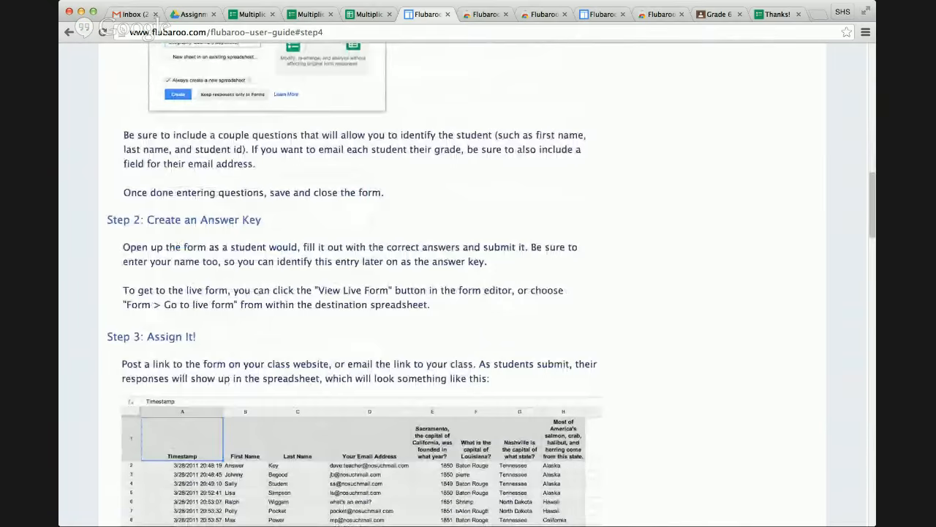
Step: Read the guide's Step 3: Assign It! and Step 4: Grade It! sections, including how to install Flubaroo and start grading
scroll(309, 193, "down", 5)
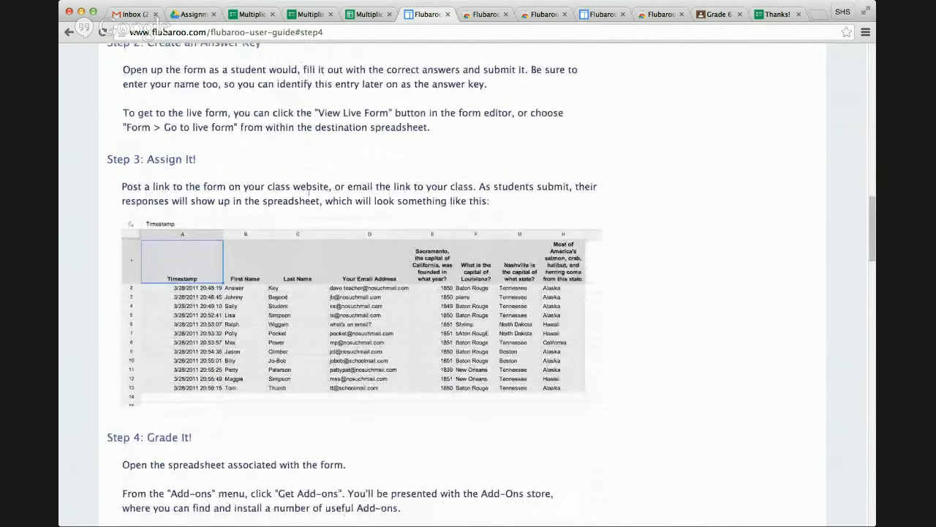
scroll(308, 193, "down", 6)
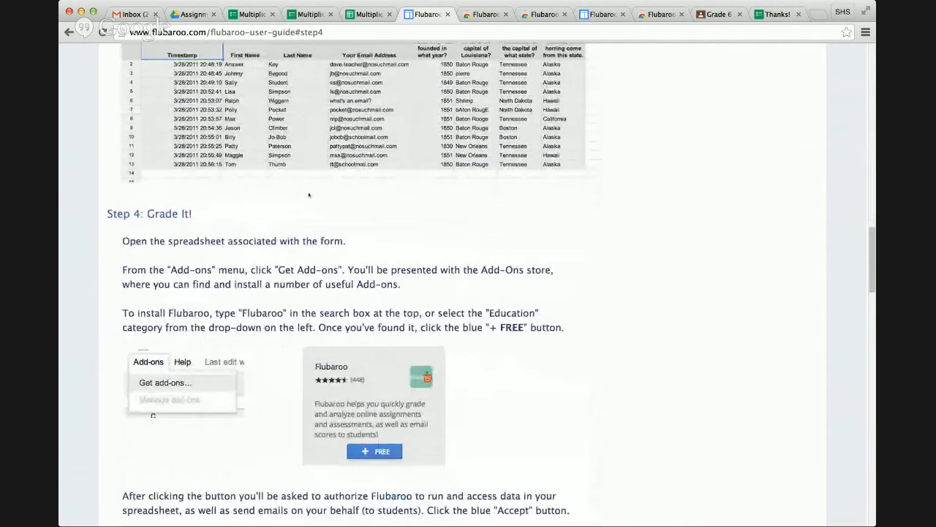
scroll(309, 195, "down", 7)
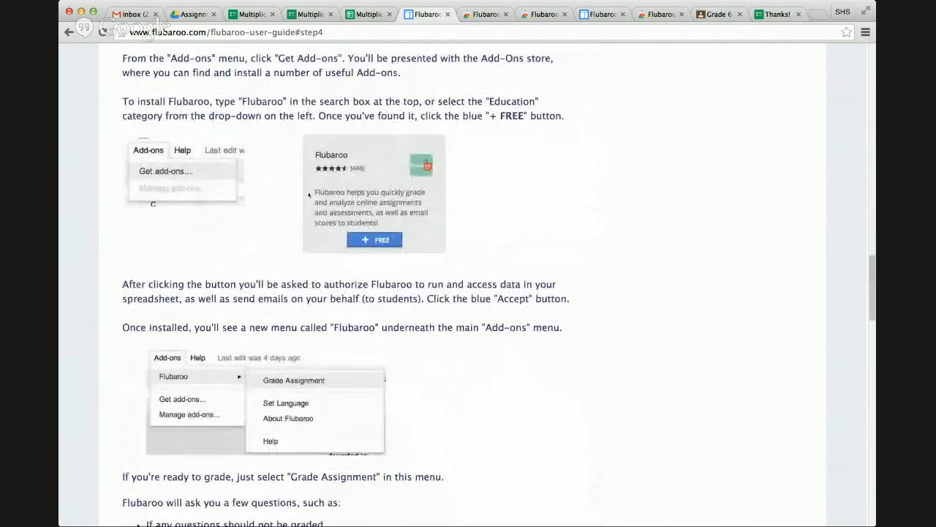
scroll(309, 195, "down", 3)
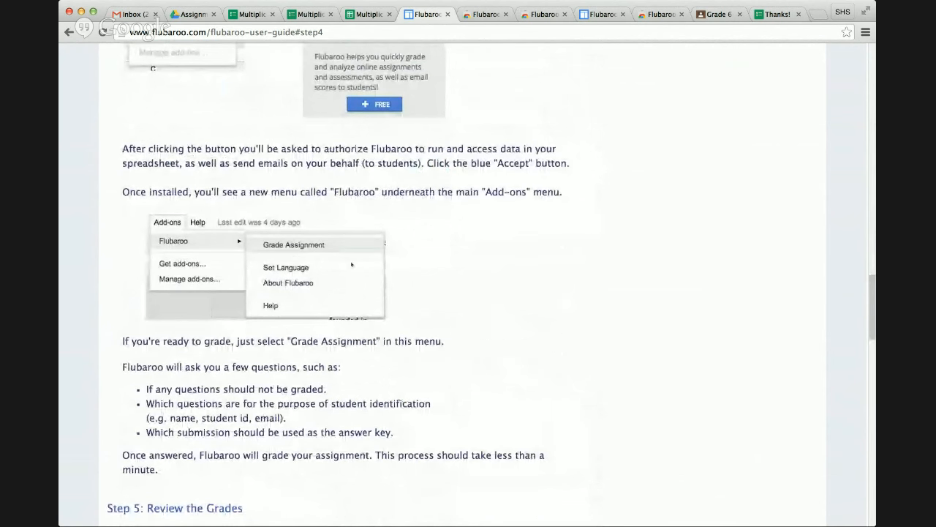
scroll(351, 264, "down", 1)
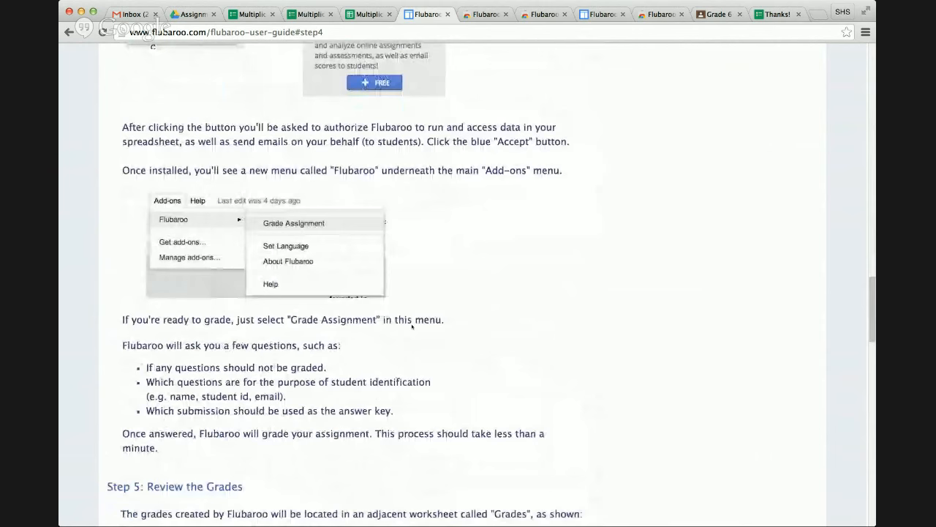
Step: Examine Step 5: Review the Grades, covering the sample Grades worksheet, its orange and red highlighting and the regrading options
scroll(412, 326, "down", 6)
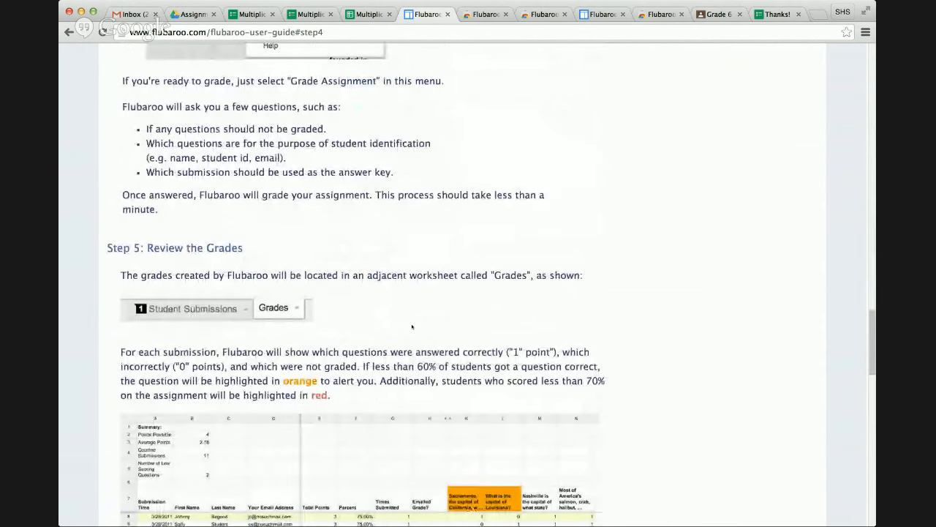
scroll(412, 326, "down", 4)
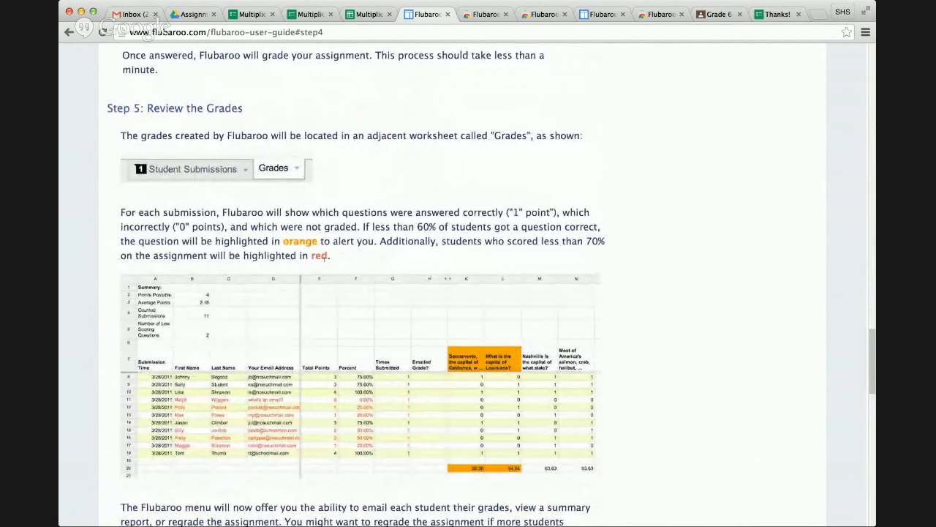
scroll(343, 261, "down", 2)
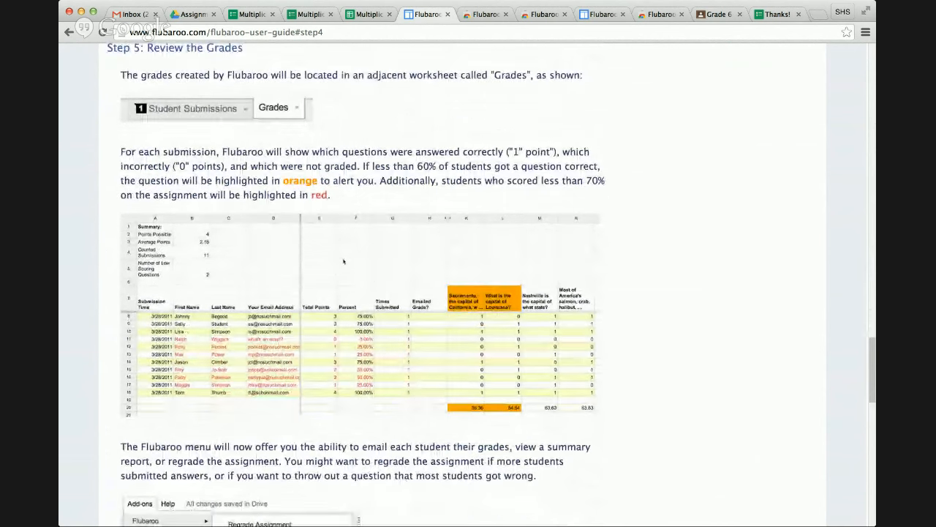
scroll(343, 261, "down", 2)
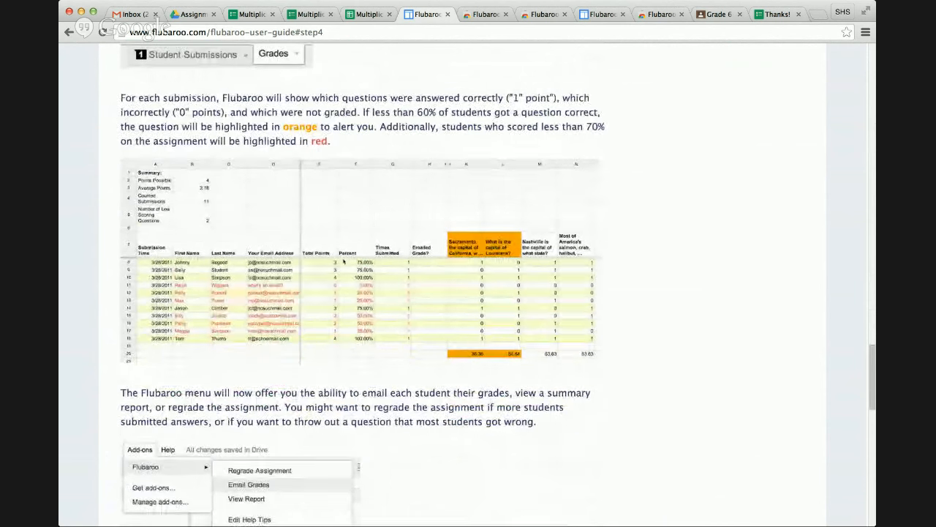
scroll(343, 261, "down", 2)
scroll(343, 261, "down", 3)
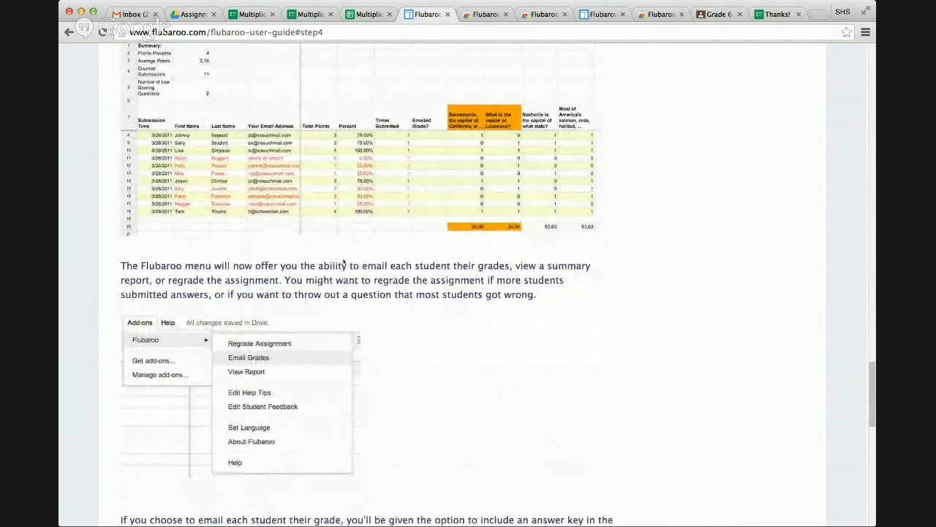
scroll(343, 261, "down", 1)
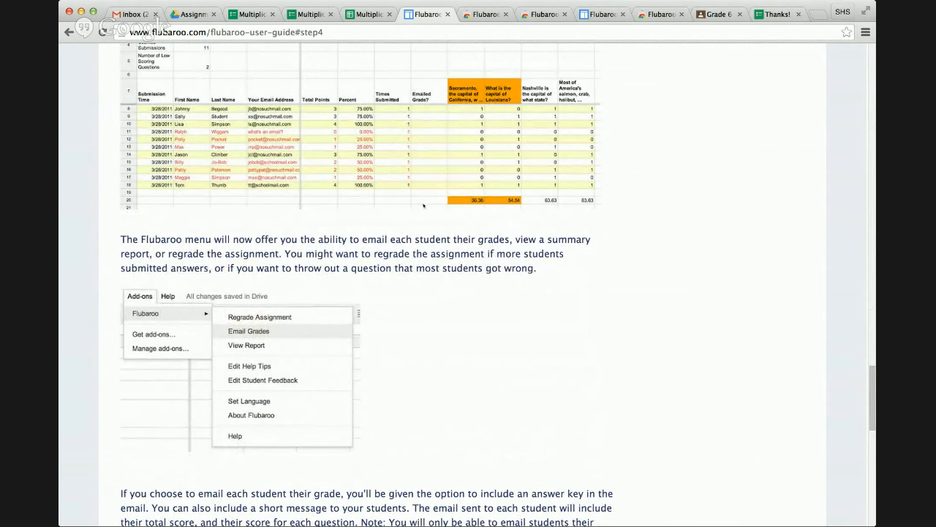
Step: Read the guide's notes on emailing grades to students and on the View Report histogram, and return toward the guide's start
scroll(423, 205, "down", 5)
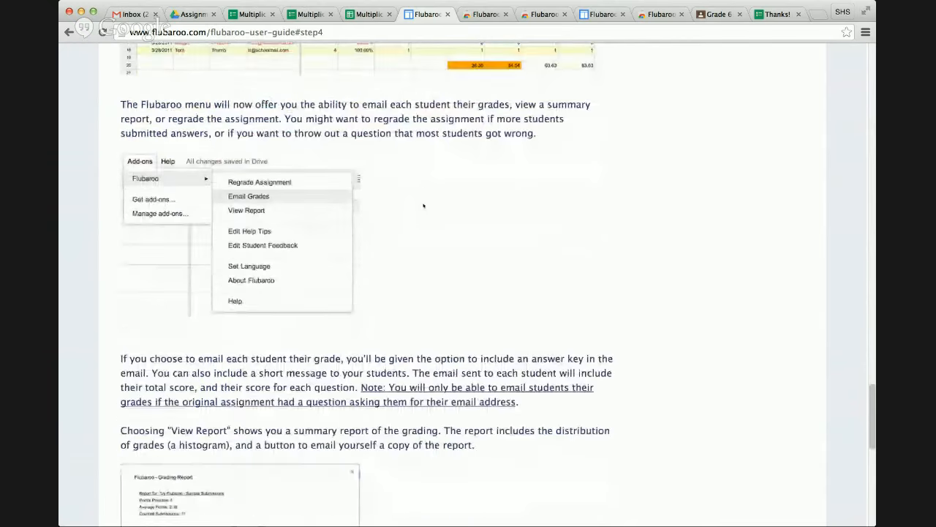
scroll(422, 205, "down", 1)
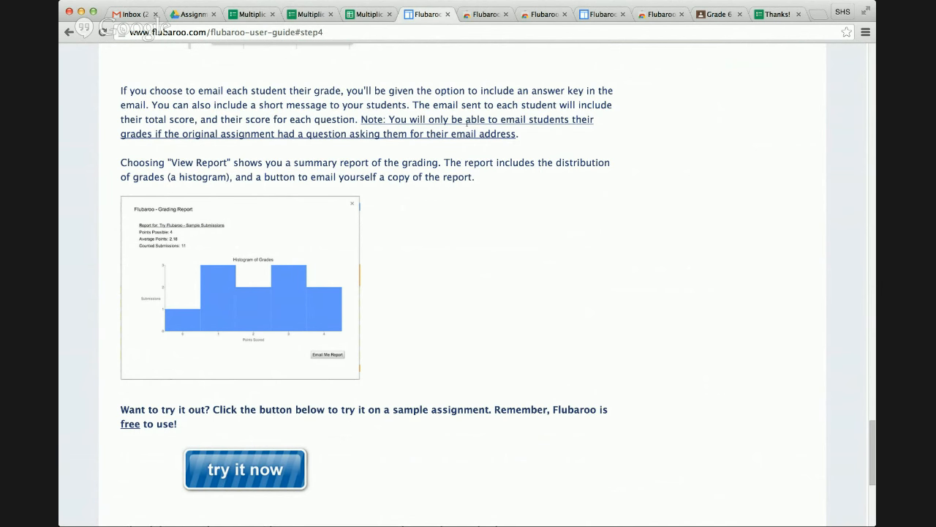
scroll(467, 123, "down", 1)
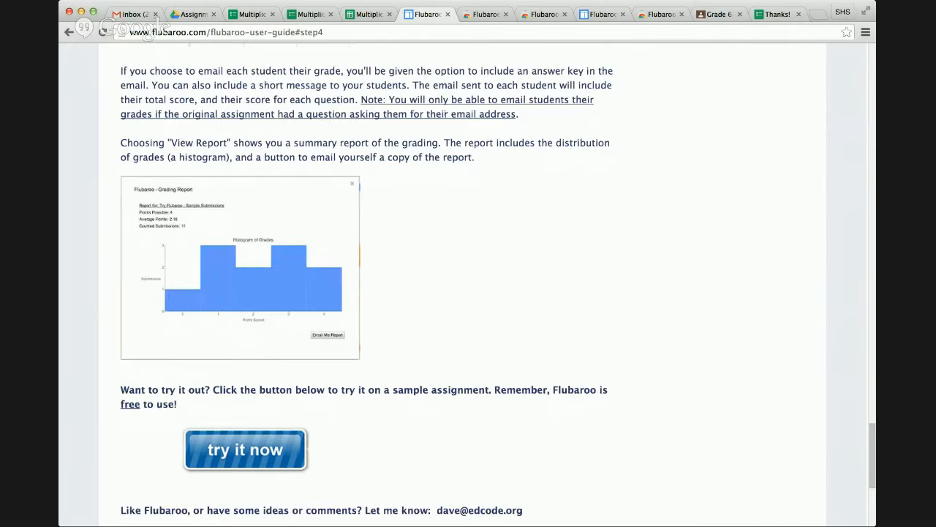
scroll(360, 229, "down", 2)
scroll(360, 229, "down", 4)
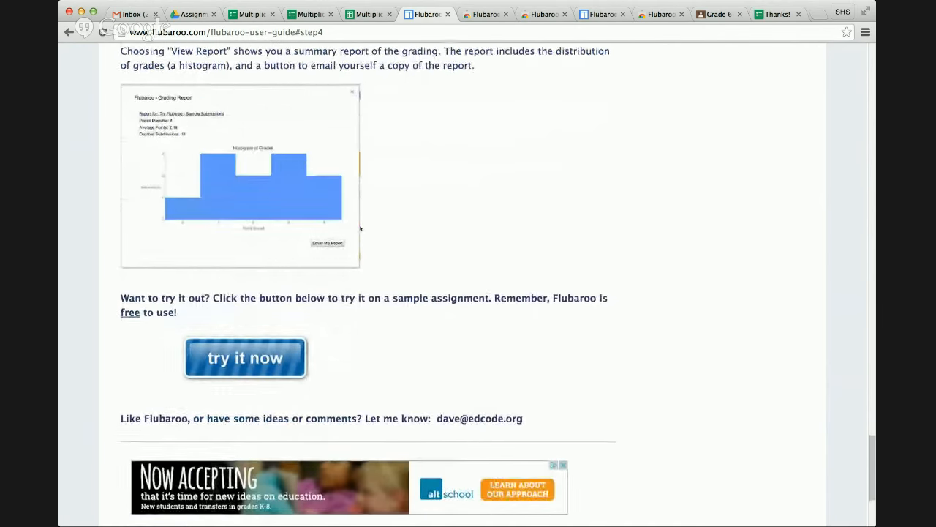
scroll(360, 229, "up", 15)
scroll(360, 229, "up", 20)
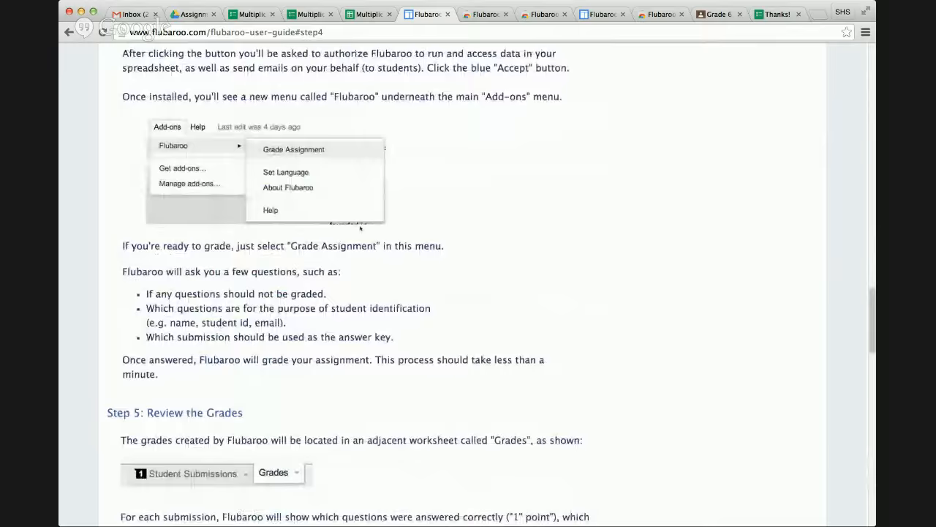
Step: Review the guide's list of links from Step 1: Create an Assignment to Step 5: Review the Grades
scroll(360, 229, "up", 18)
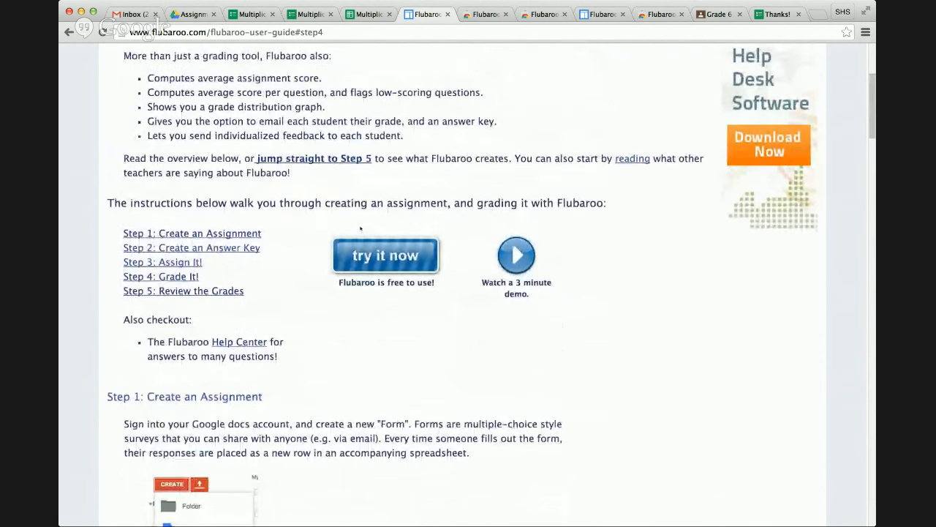
right_click(233, 233)
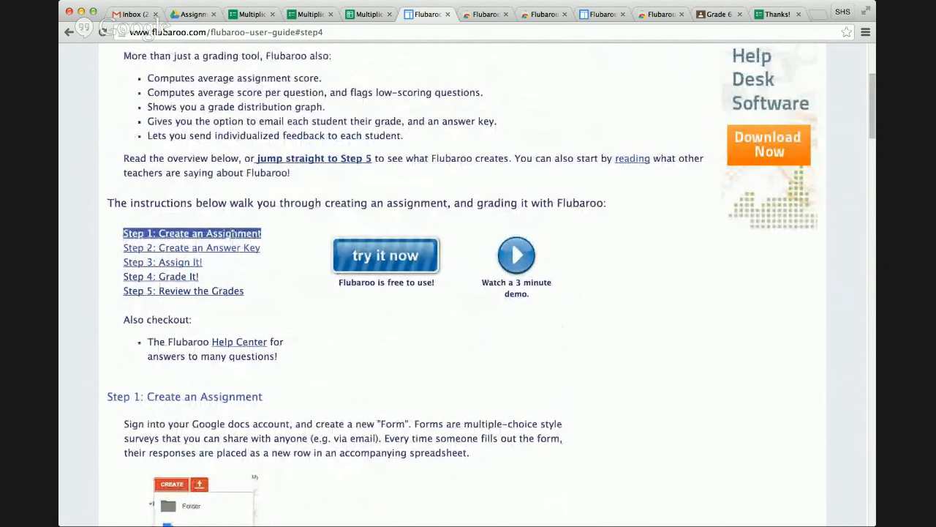
right_click(197, 249)
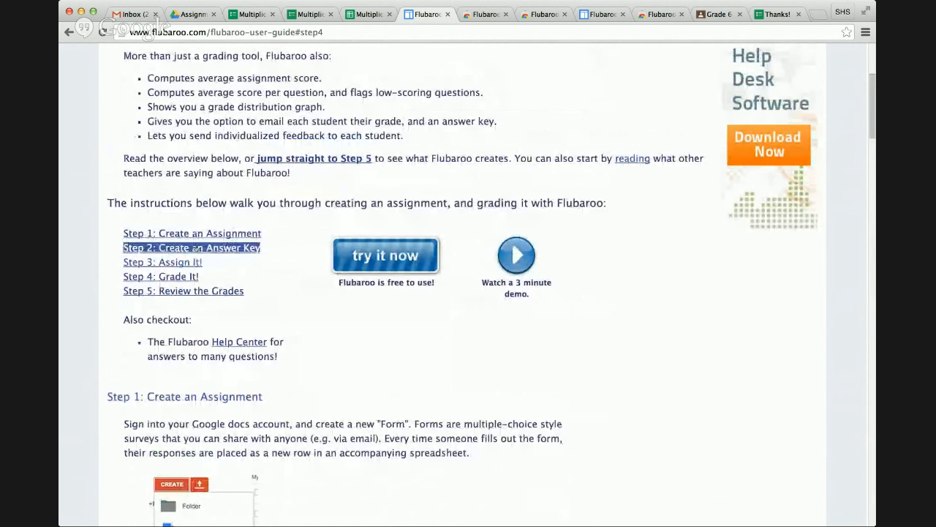
right_click(186, 263)
right_click(186, 277)
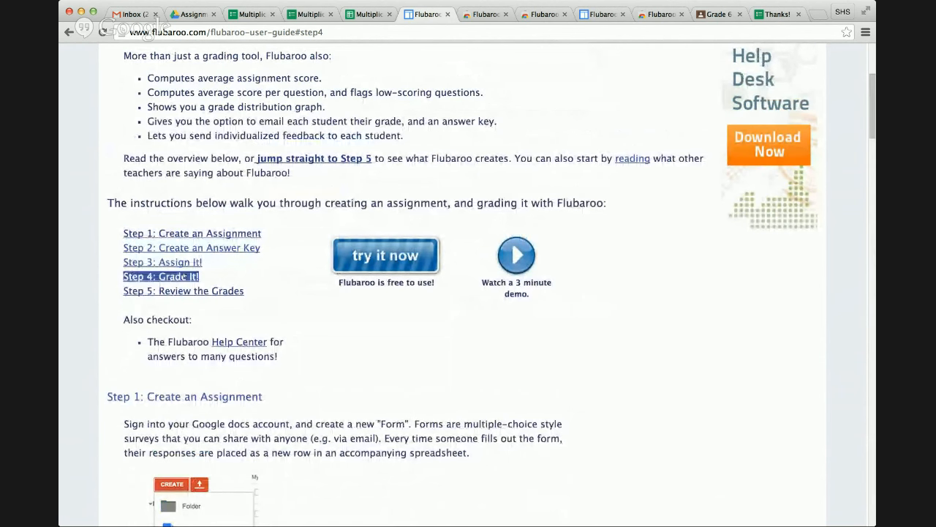
right_click(200, 292)
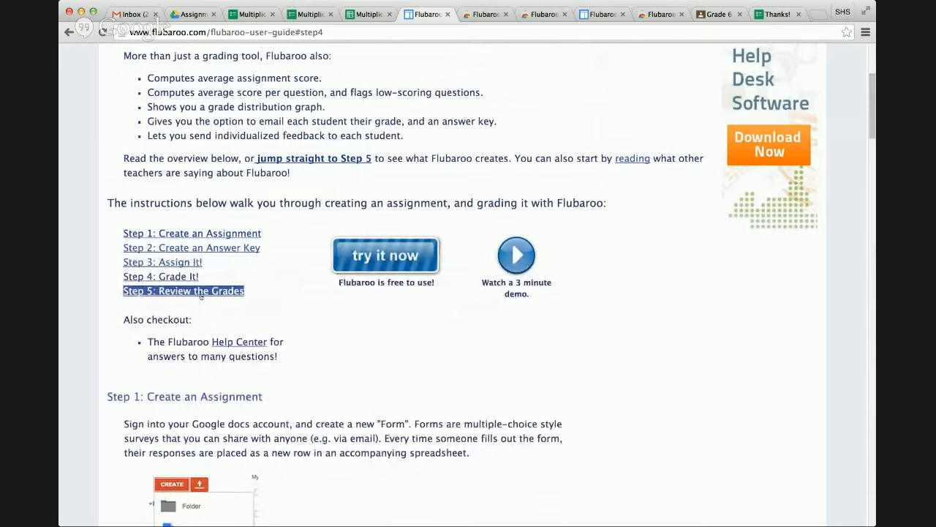
right_click(203, 234)
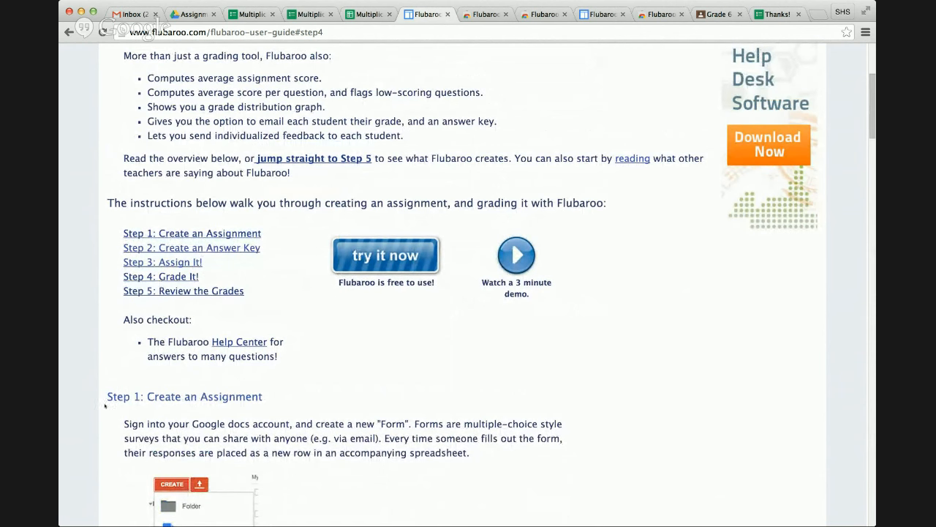
left_click_drag(107, 403, 266, 401)
left_click(301, 404)
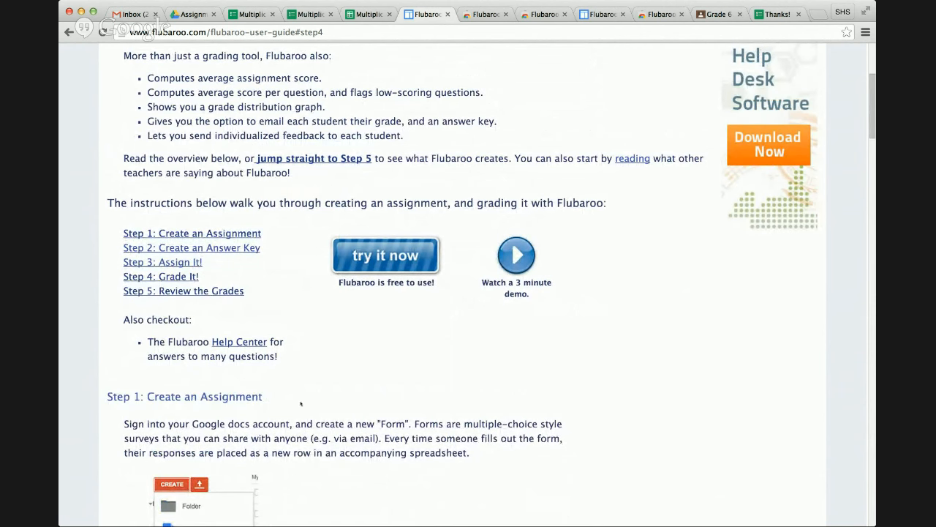
Step: Follow the overview link to Step 4: Grade It! and return to the list of steps
left_click(188, 277)
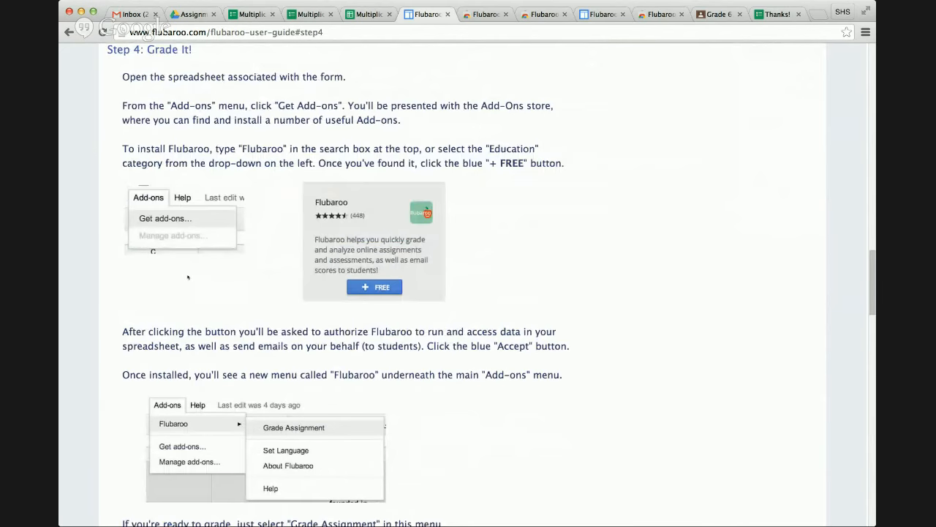
scroll(193, 97, "up", 20)
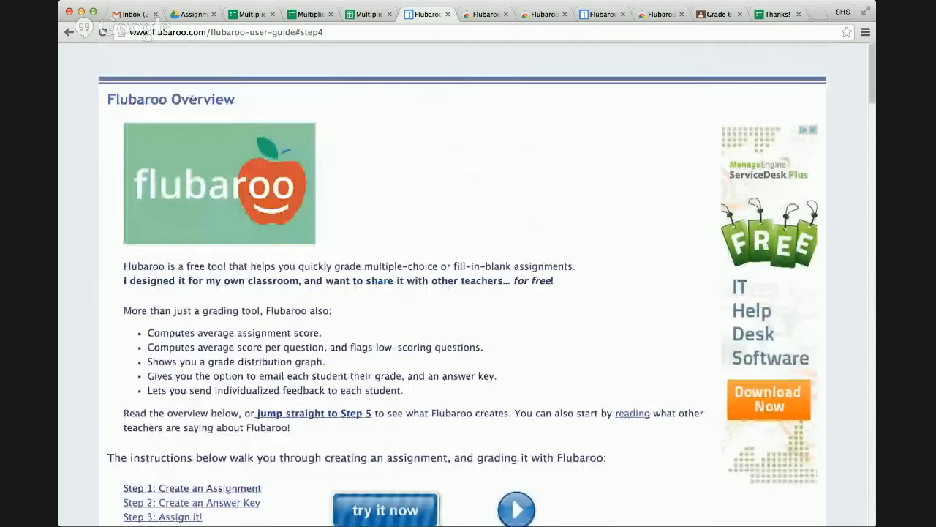
scroll(306, 407, "down", 1)
scroll(245, 364, "down", 5)
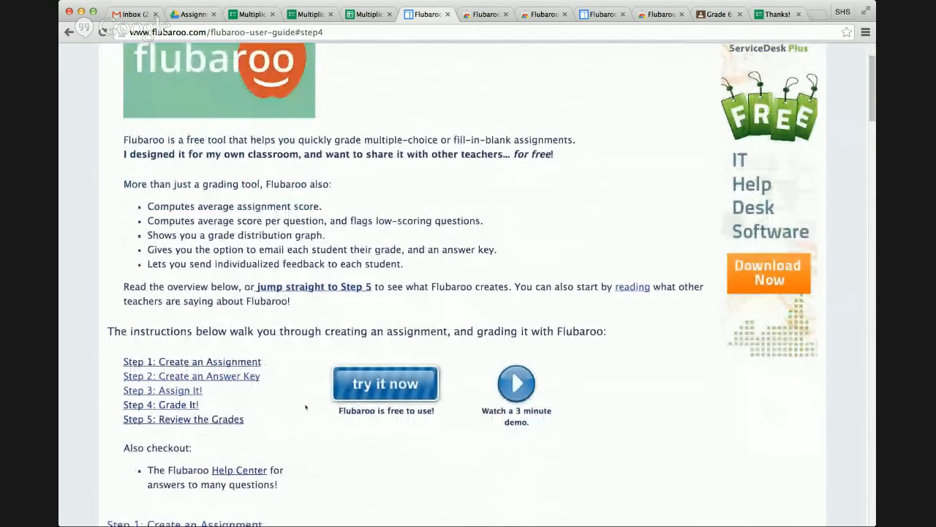
Step: Open the Flubaroo Help Center and point out the user guide and Frequently Asked Questions under Articles for Beginners
left_click(245, 362)
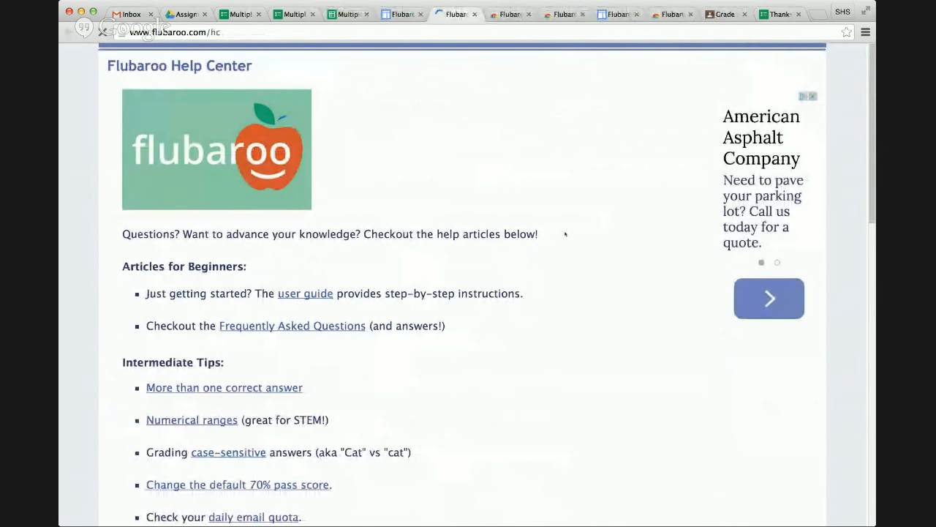
left_click(300, 294)
left_click(304, 294)
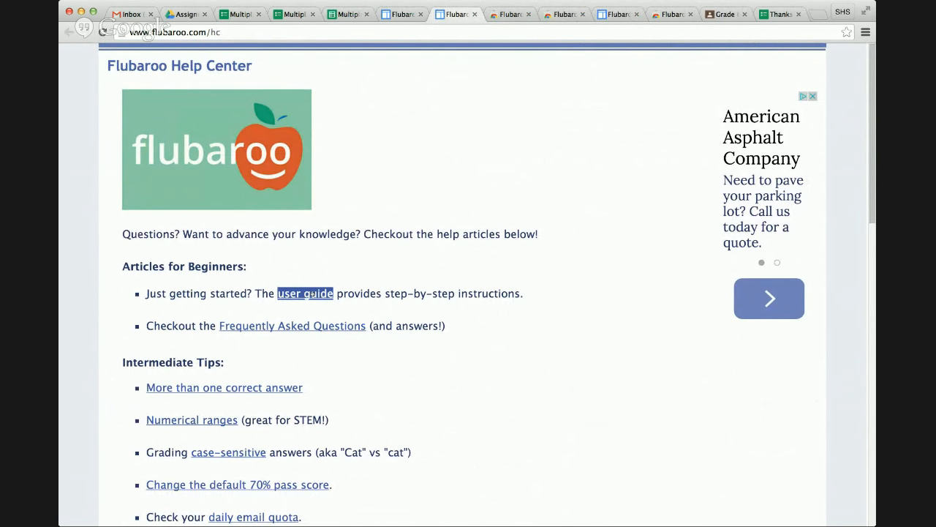
scroll(313, 293, "down", 2)
left_click(283, 264)
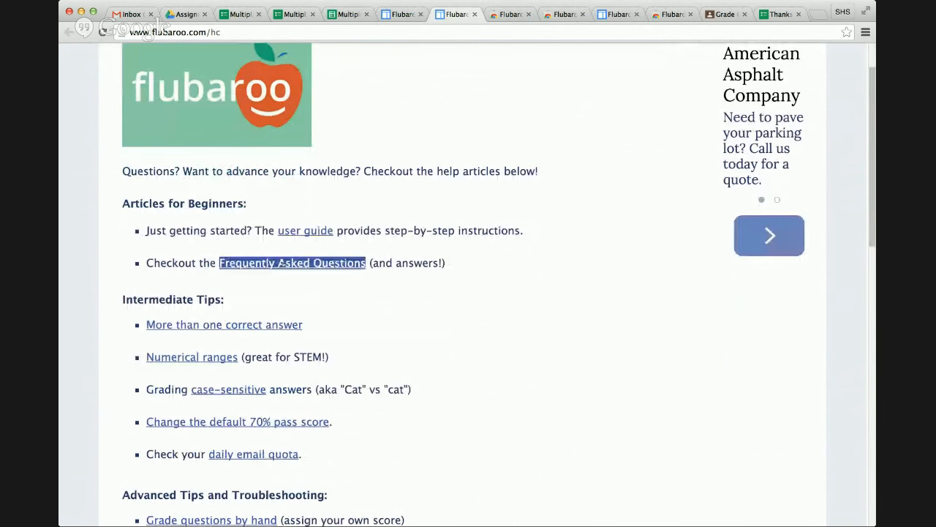
left_click(420, 296)
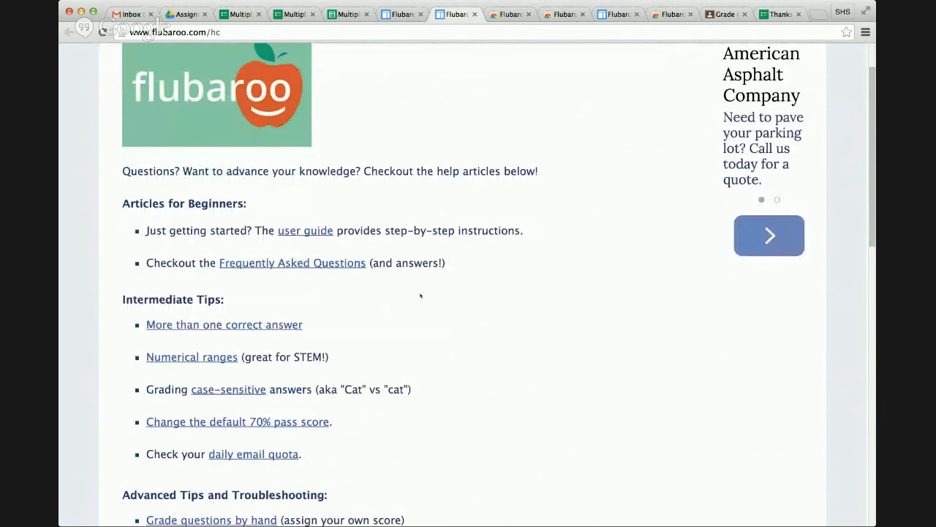
Step: Open the intermediate tip "More than one correct answer" and read how to allow multiple correct answers with %or
scroll(421, 296, "down", 1)
scroll(420, 295, "down", 2)
scroll(420, 295, "down", 1)
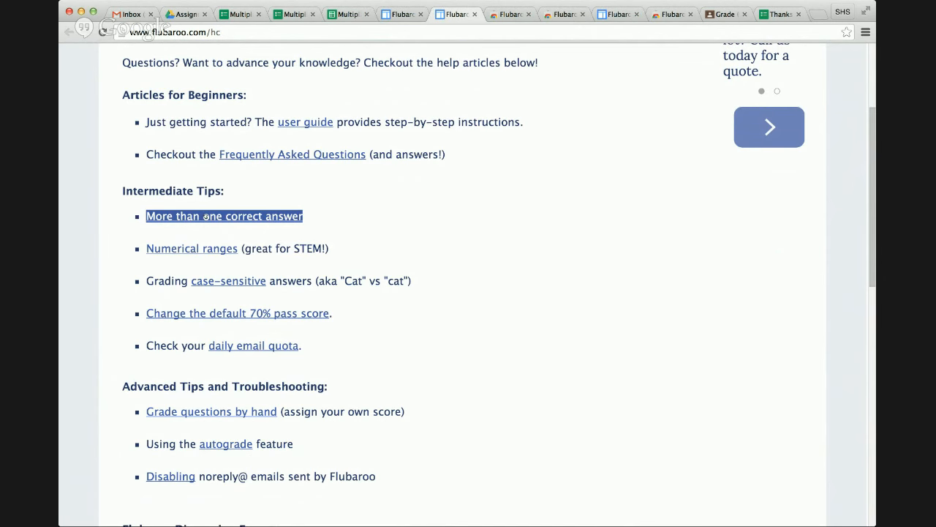
left_click(205, 216)
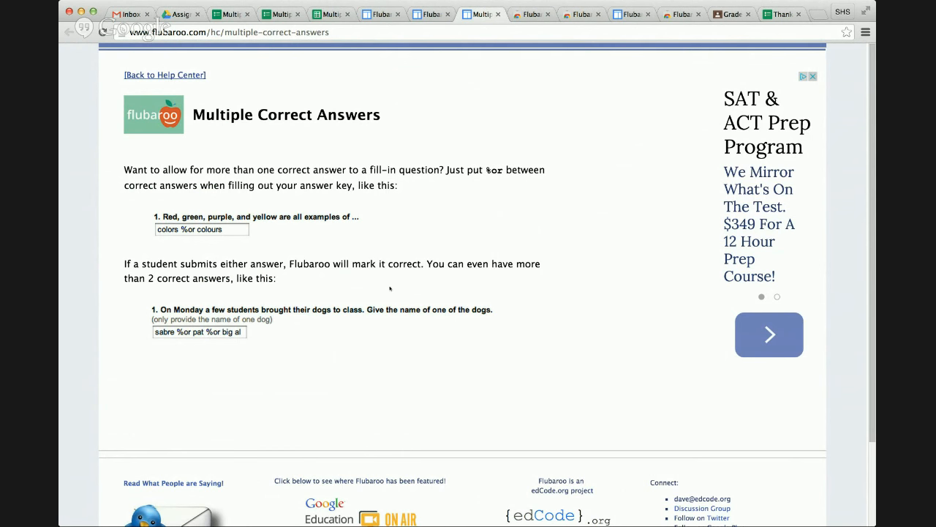
scroll(390, 289, "down", 2)
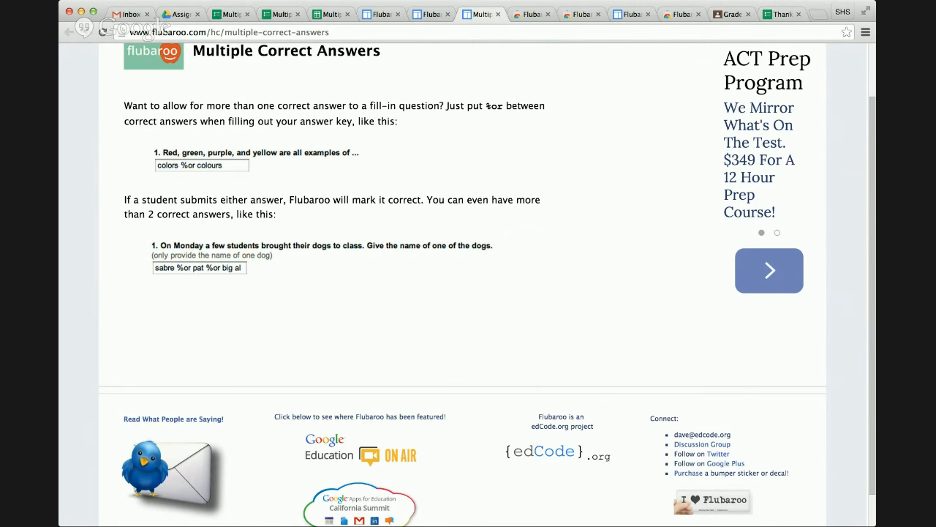
Step: Return to the Help Center, open the Numerical ranges tip and read how %to sets an acceptable answer range
left_click(430, 14)
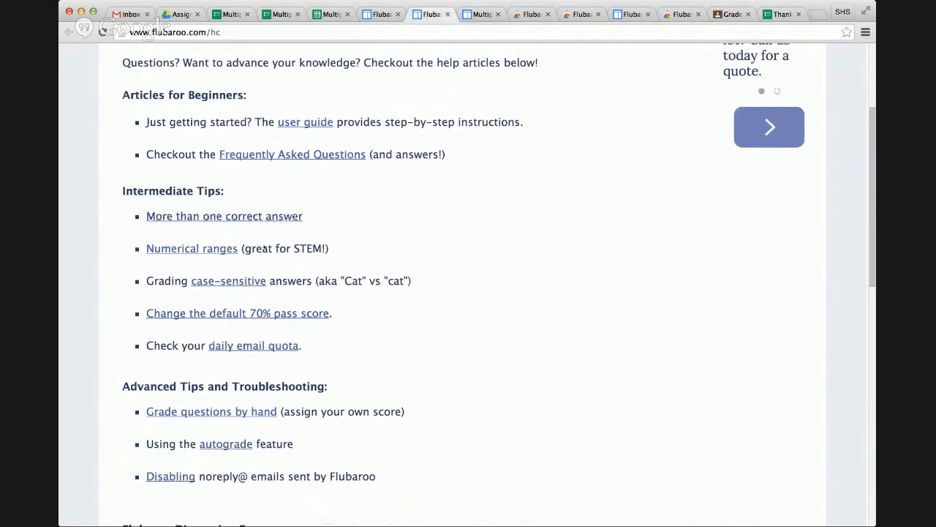
left_click(206, 249)
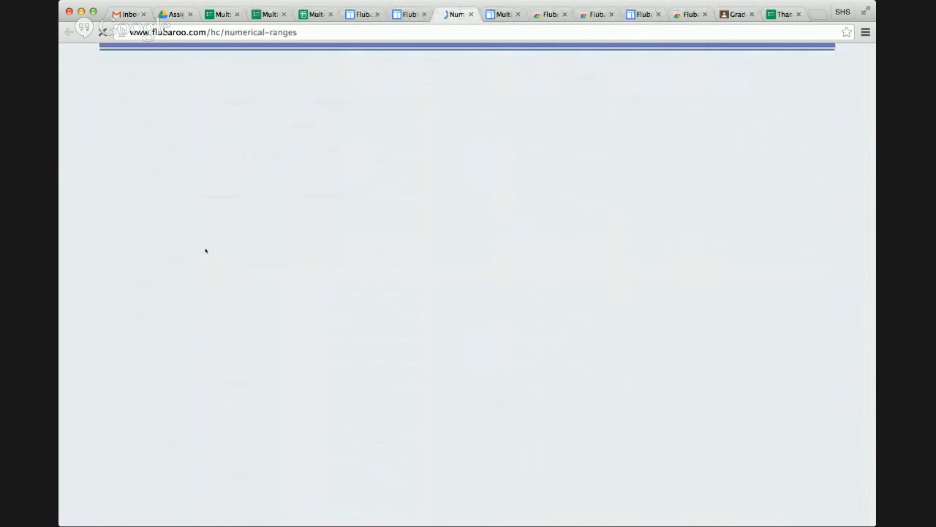
scroll(489, 255, "down", 1)
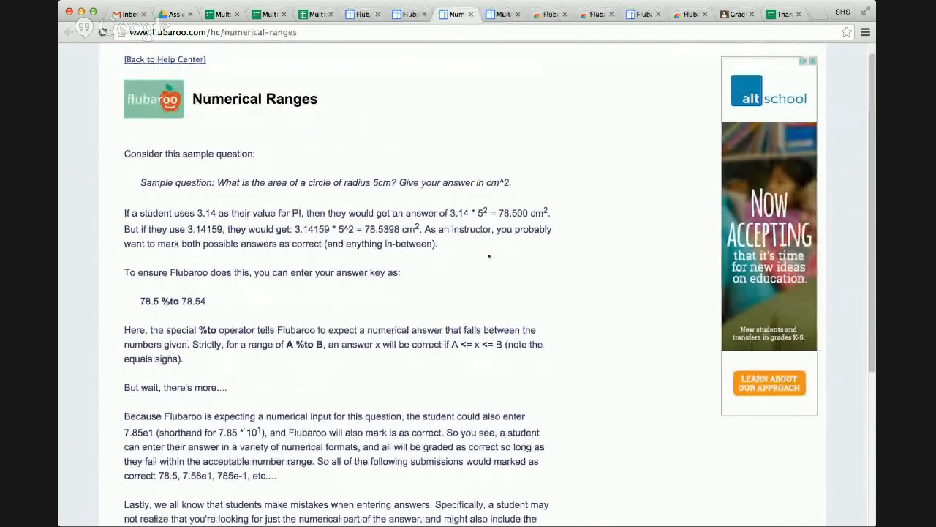
scroll(488, 255, "down", 1)
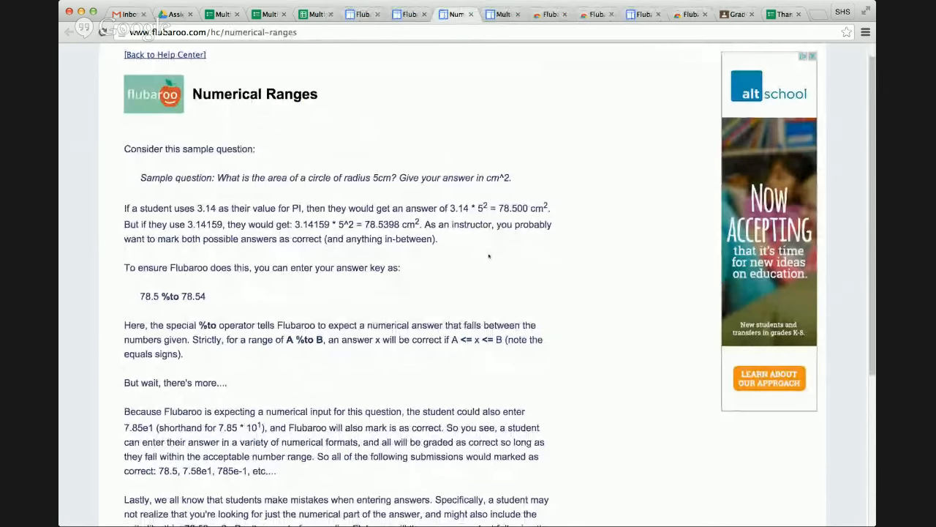
scroll(489, 255, "down", 5)
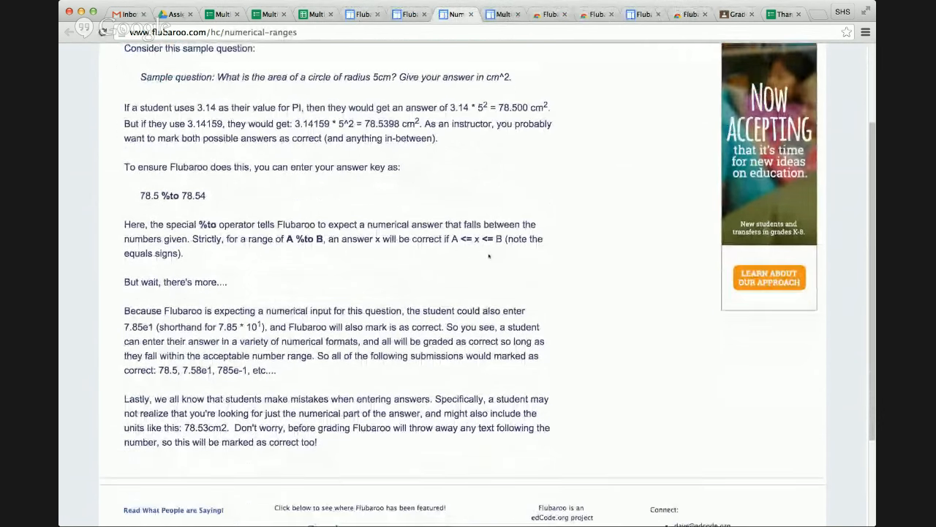
scroll(488, 255, "down", 2)
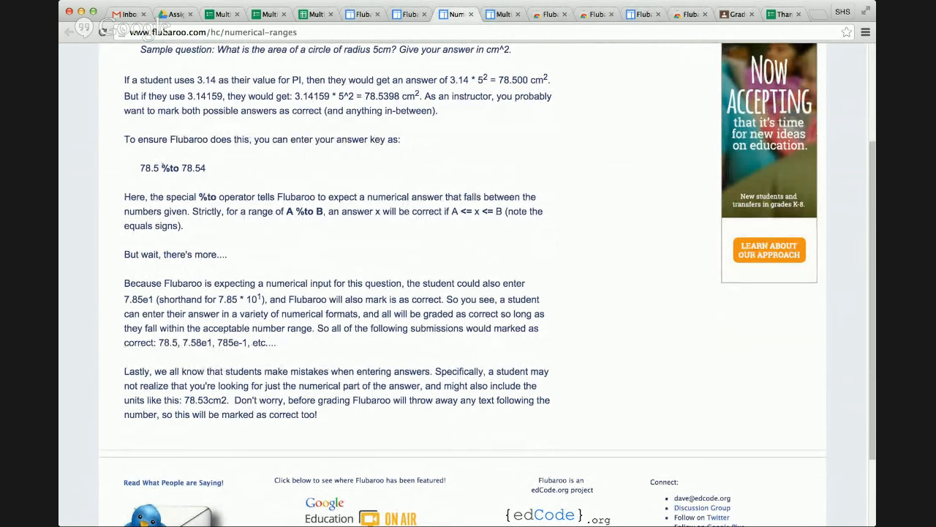
left_click_drag(162, 168, 169, 168)
scroll(228, 171, "down", 3)
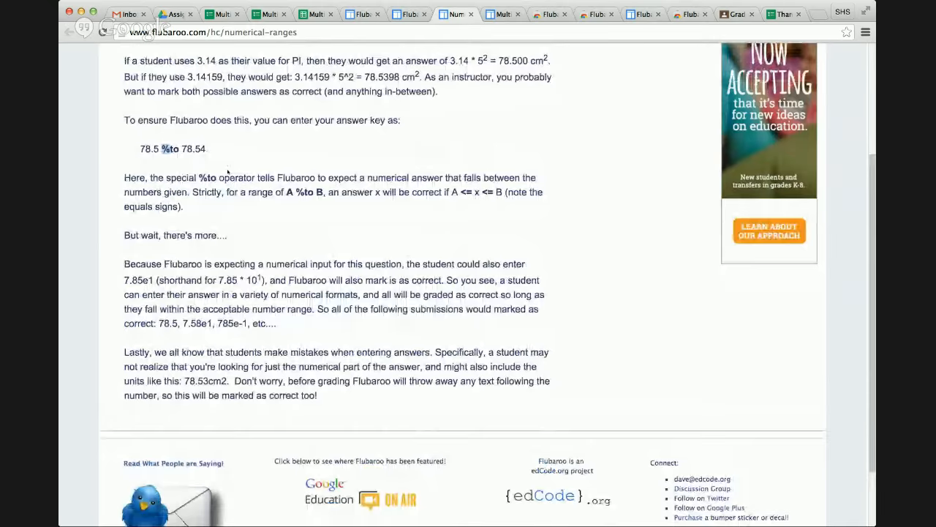
scroll(228, 171, "up", 3)
Step: Return to the Help Center and open the tip on grading case-sensitive answers to read about %cs
left_click(411, 14)
left_click(219, 242)
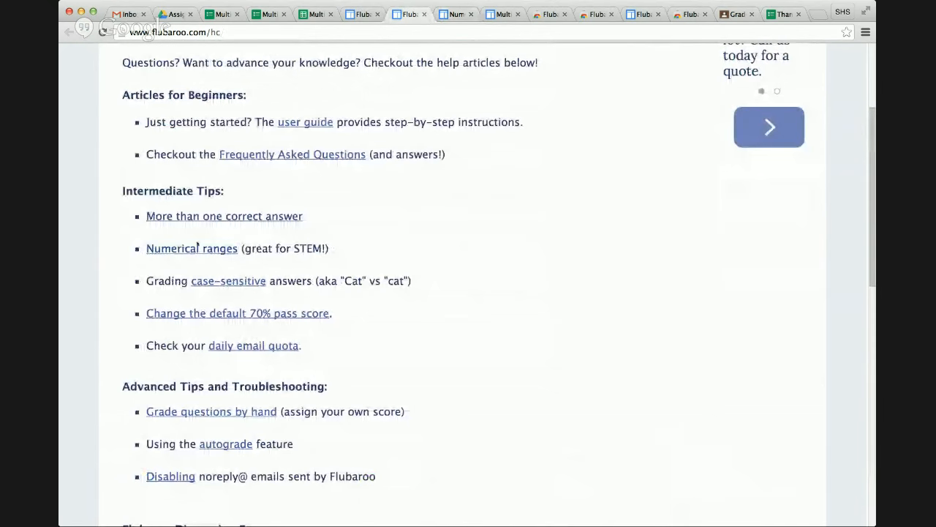
double_click(221, 281)
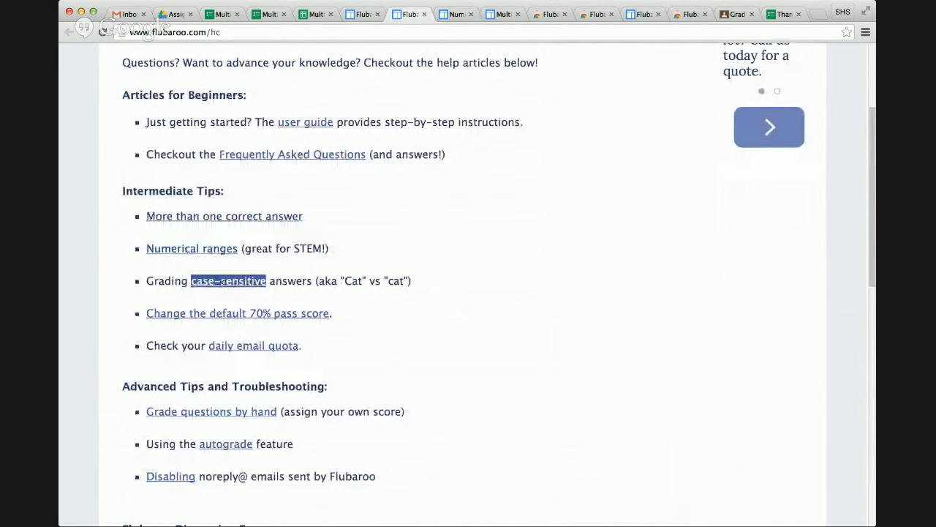
left_click(221, 280)
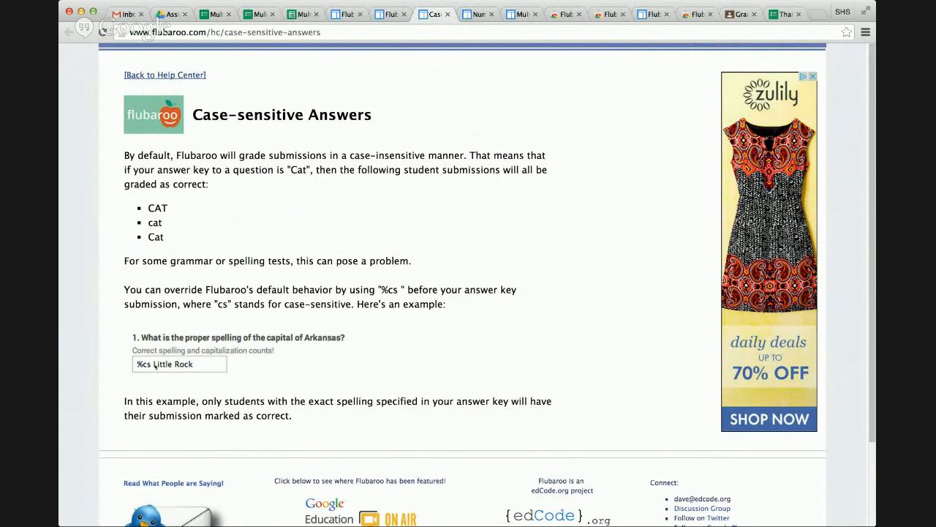
Step: Return to the Help Center and open the "Change the default 70% pass score" article to read it
left_click(390, 14)
left_click(238, 314)
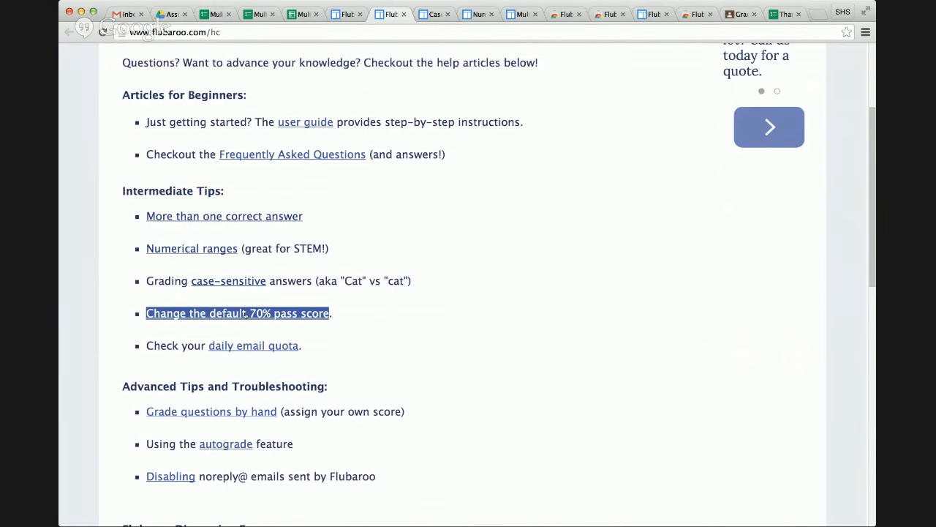
left_click(245, 314)
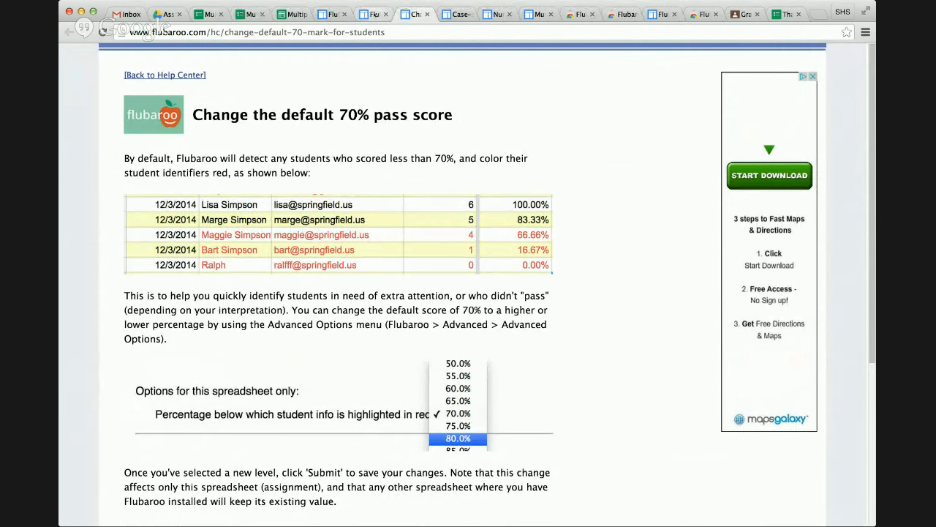
Step: Return to the Help Center and open the daily email quota article to read about sending limits
key("ctrl+shift+Tab")
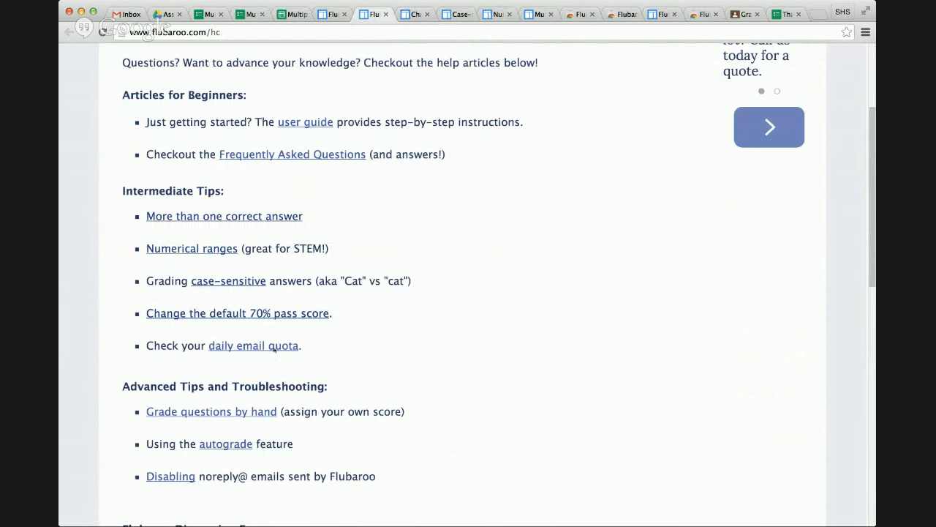
right_click(275, 349)
left_click(163, 341)
right_click(280, 351)
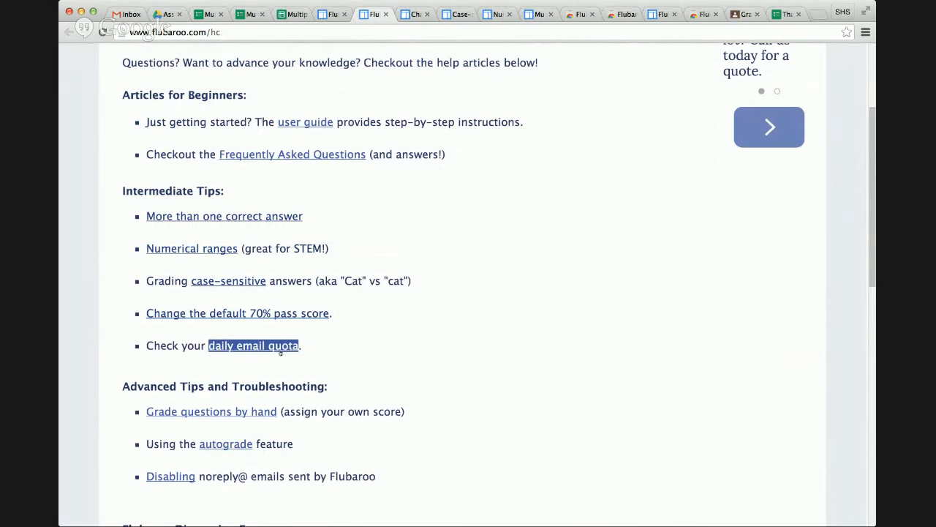
left_click(281, 352)
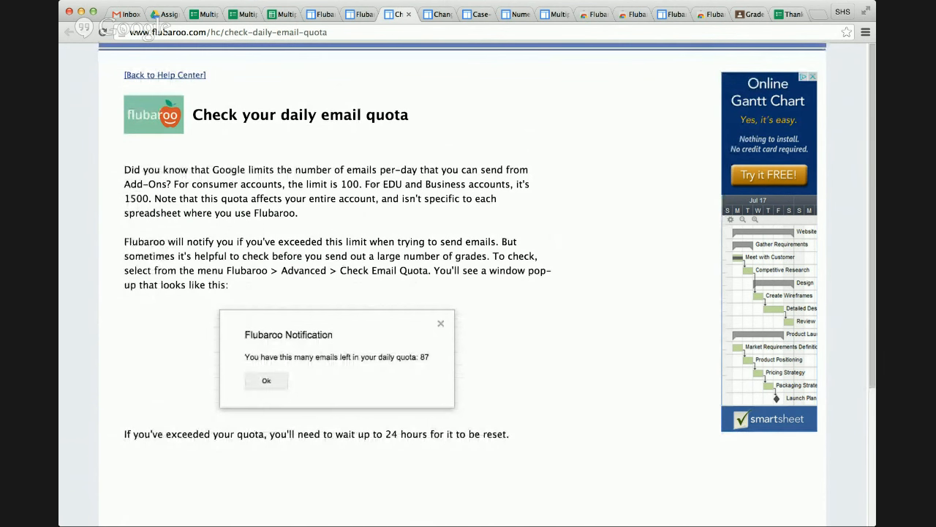
Step: Highlight the EDU account type and its daily email limit in the article, and return to the Help Center list
double_click(384, 183)
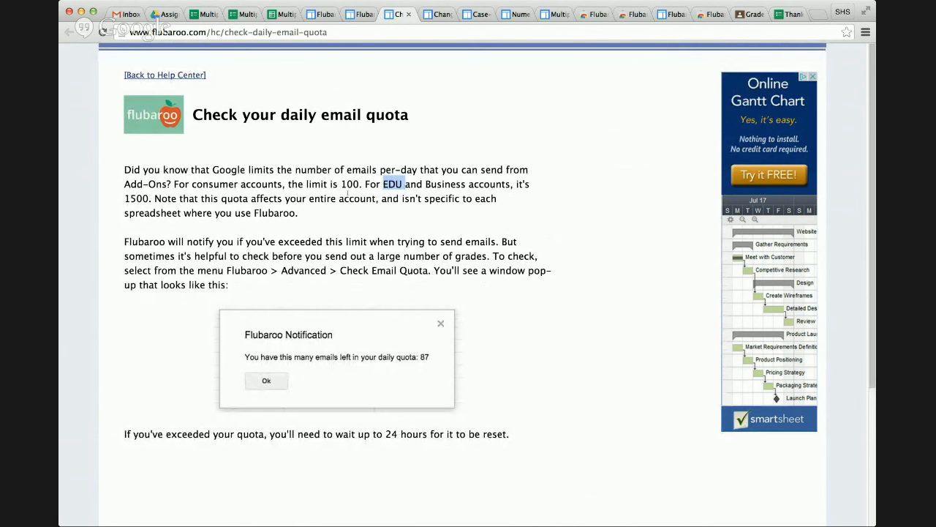
left_click_drag(125, 198, 149, 198)
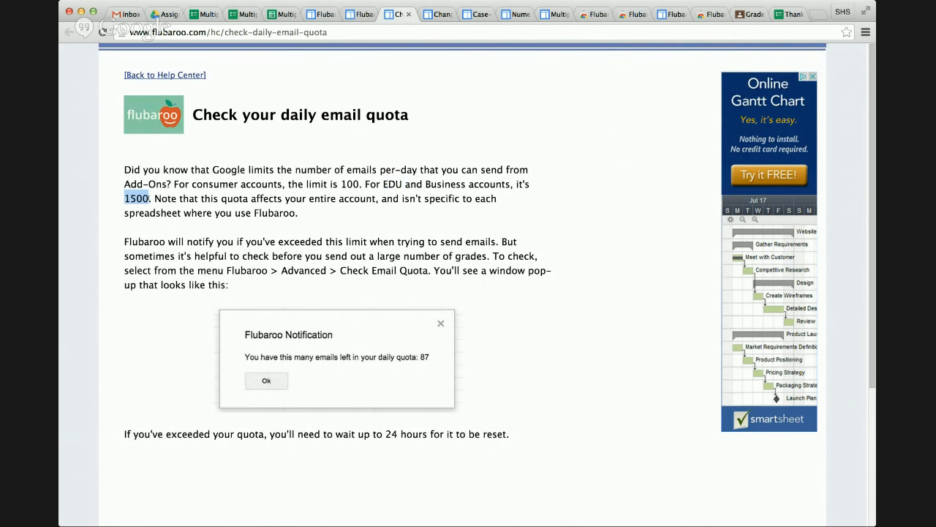
left_click(571, 340)
left_click(359, 14)
left_click(403, 291)
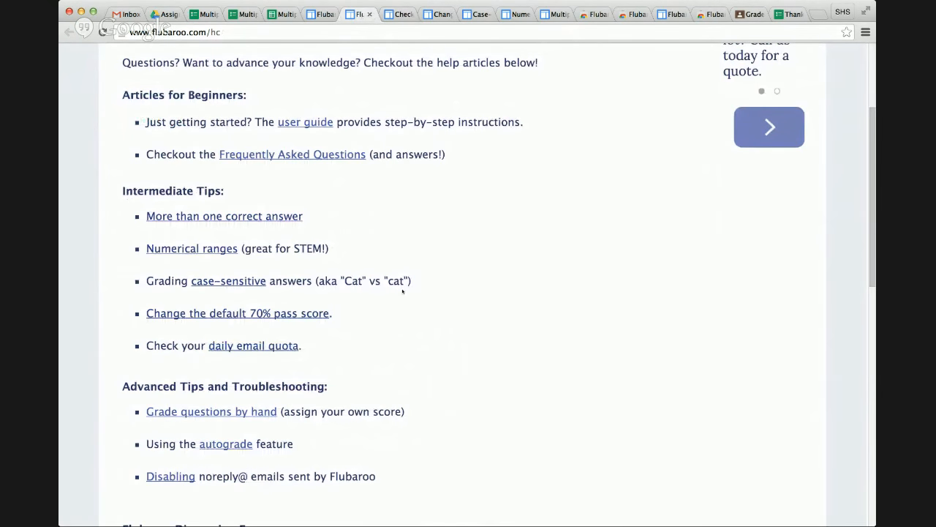
scroll(403, 292, "up", 3)
left_click(236, 29)
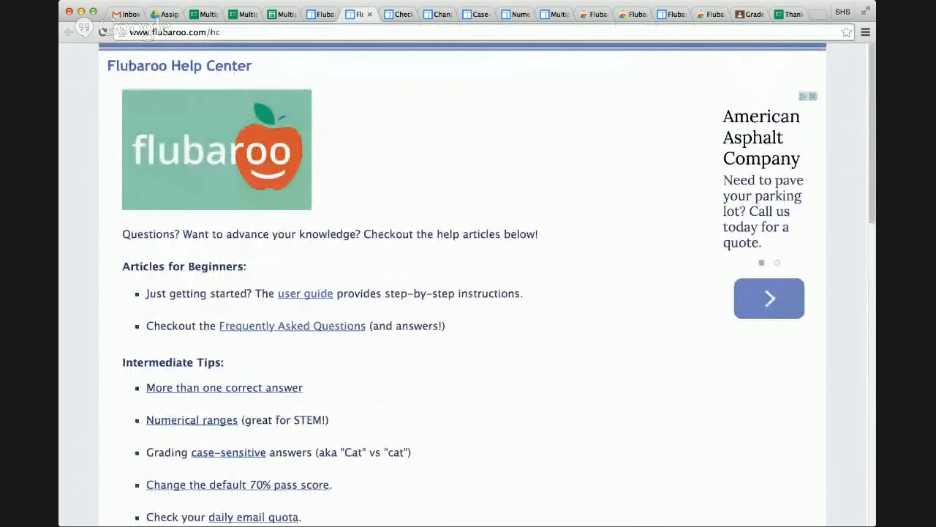
key("BackSpace")
key("BackSpace")
key("BackSpace")
key("Return")
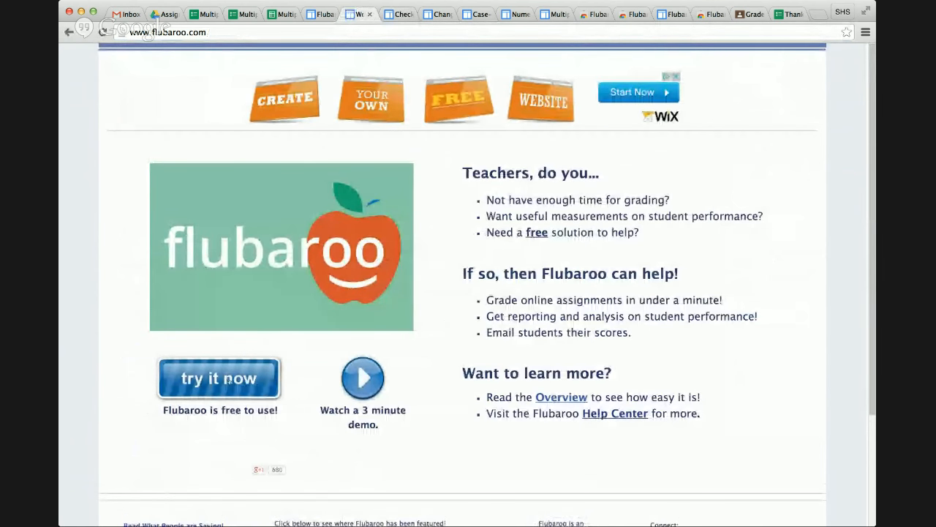
Step: Open the Try Flubaroo Now page and follow its Add-Ons page link to the Flubaroo add-on listing
left_click(229, 381)
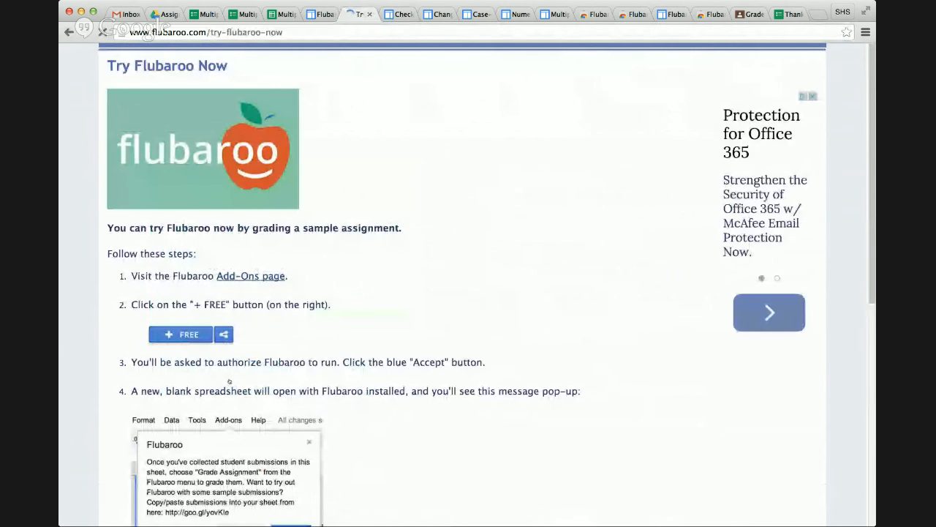
left_click_drag(287, 277, 217, 277)
left_click(273, 276)
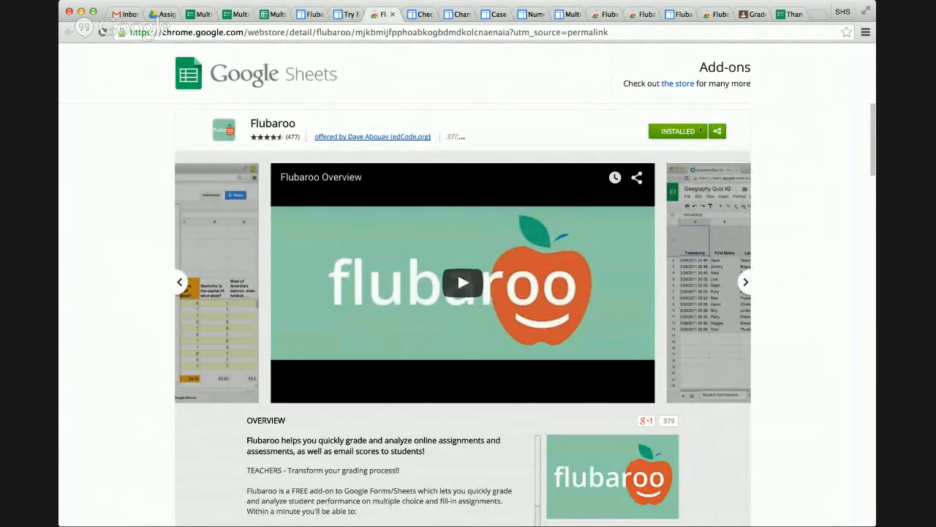
Step: Return to the Flubaroo user guide and open the Help Center from its link
left_click(348, 14)
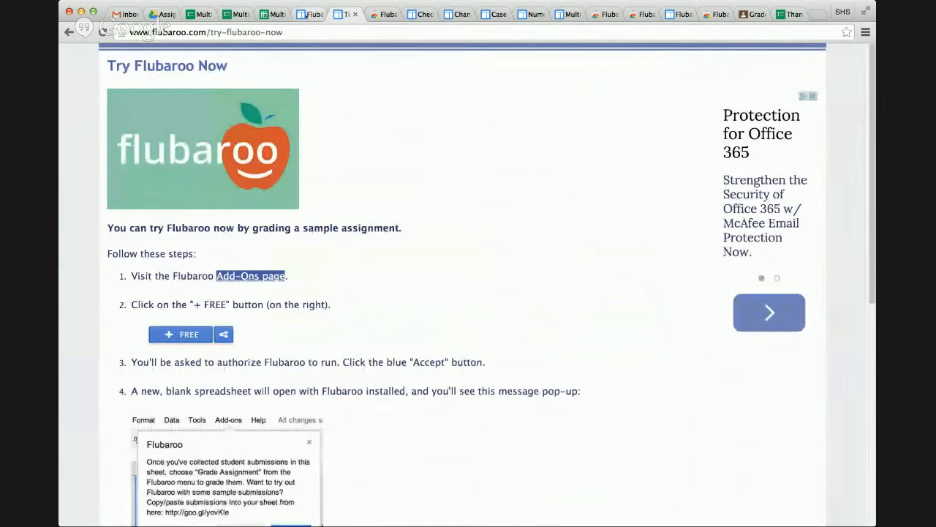
left_click(313, 15)
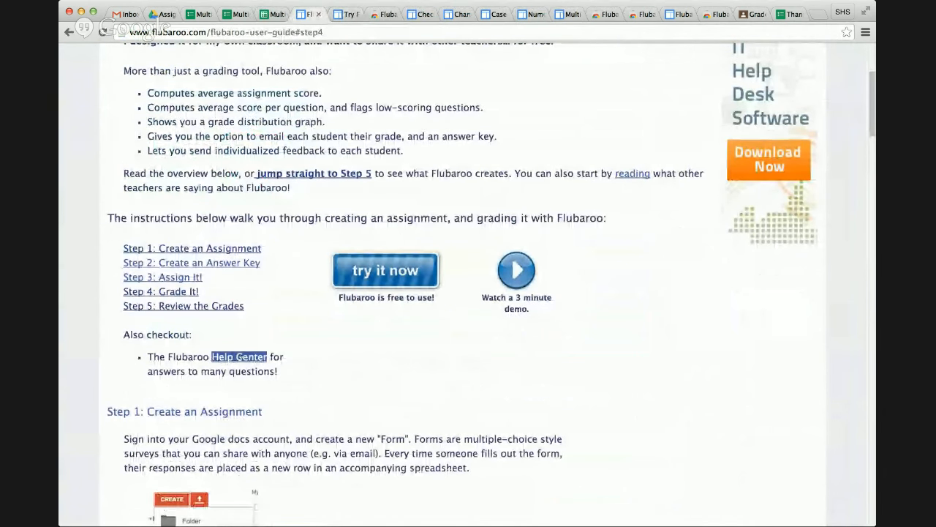
left_click(237, 356)
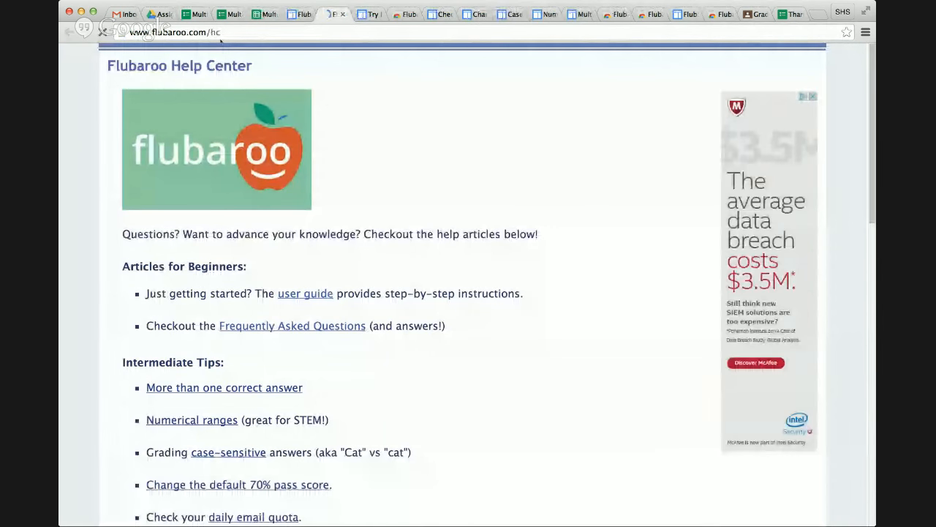
Step: Highlight "Grade questions by hand" under Advanced Tips and Troubleshooting in the Help Center and open that article
scroll(403, 314, "down", 1)
scroll(403, 315, "down", 3)
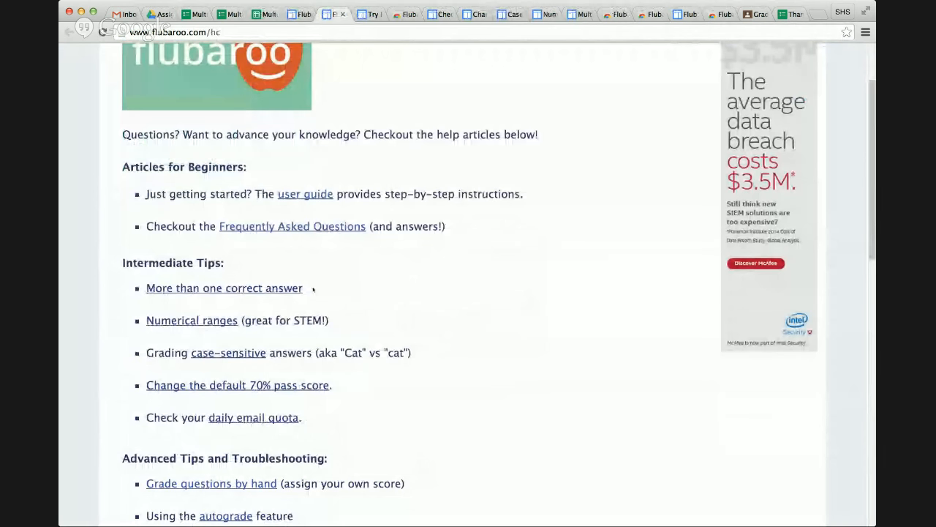
scroll(272, 282, "down", 3)
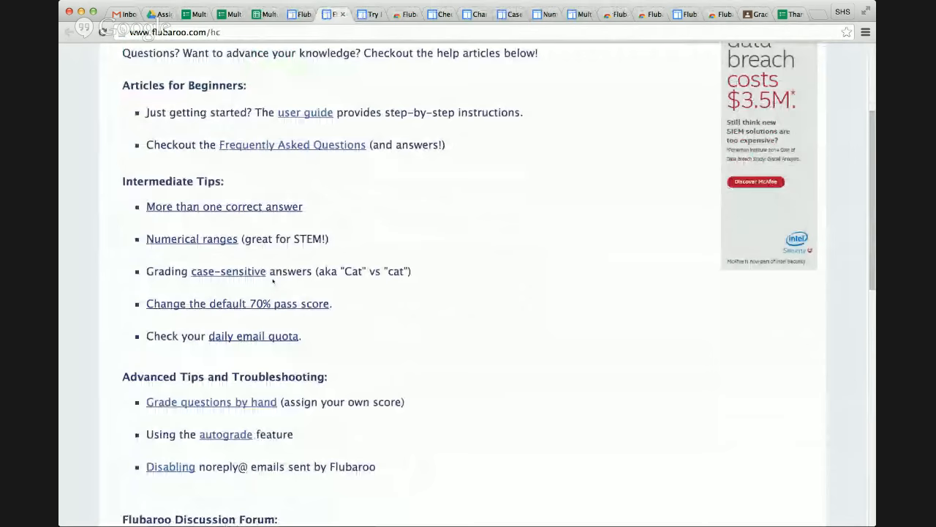
scroll(273, 281, "down", 3)
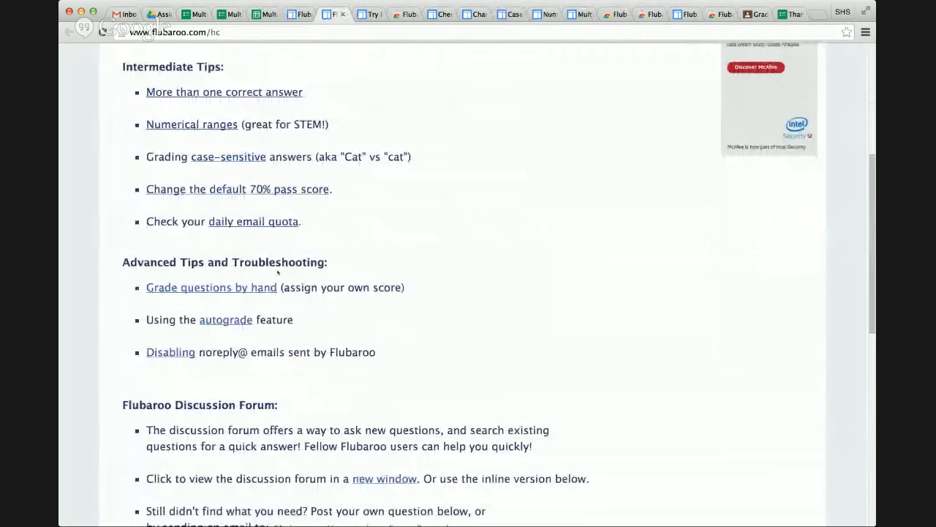
left_click_drag(278, 288, 146, 287)
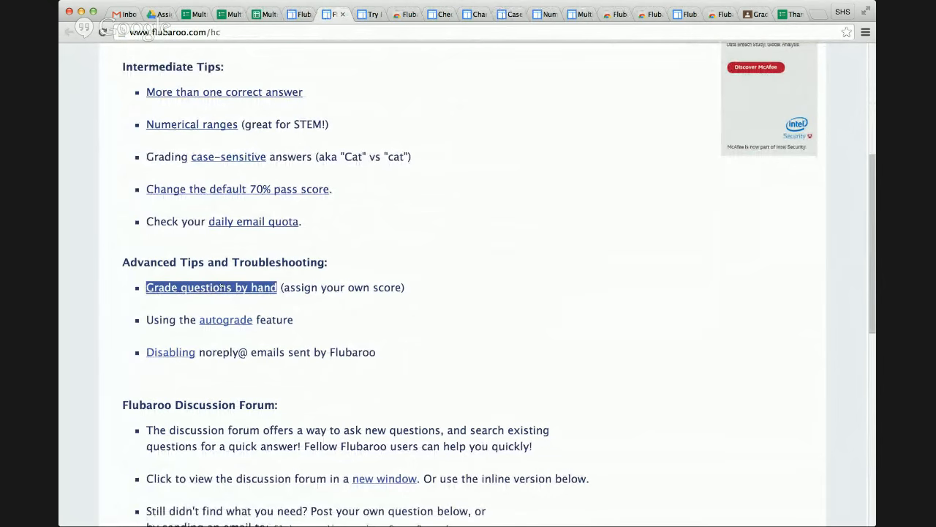
left_click(220, 287)
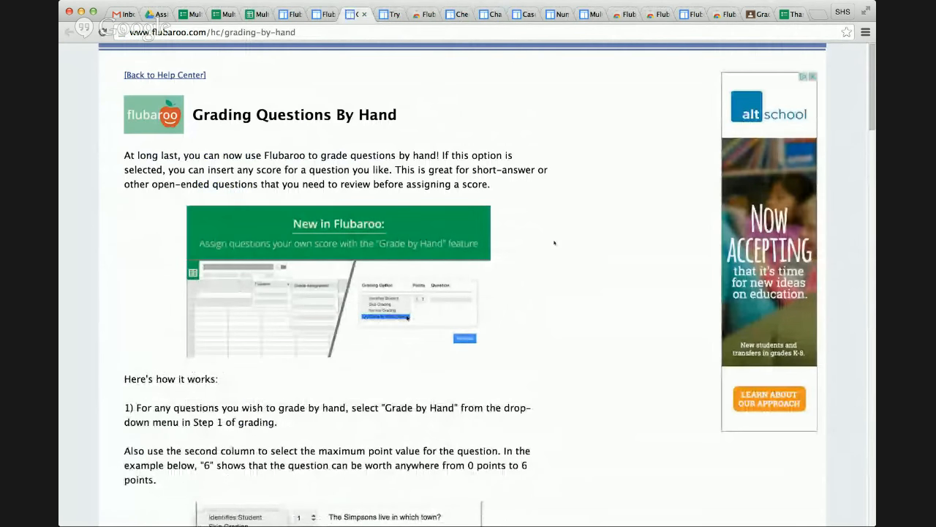
Step: Read how the Grading Questions By Hand article explains choosing Grade by Hand, setting maximum points and entering scores
scroll(554, 243, "down", 4)
scroll(495, 244, "down", 1)
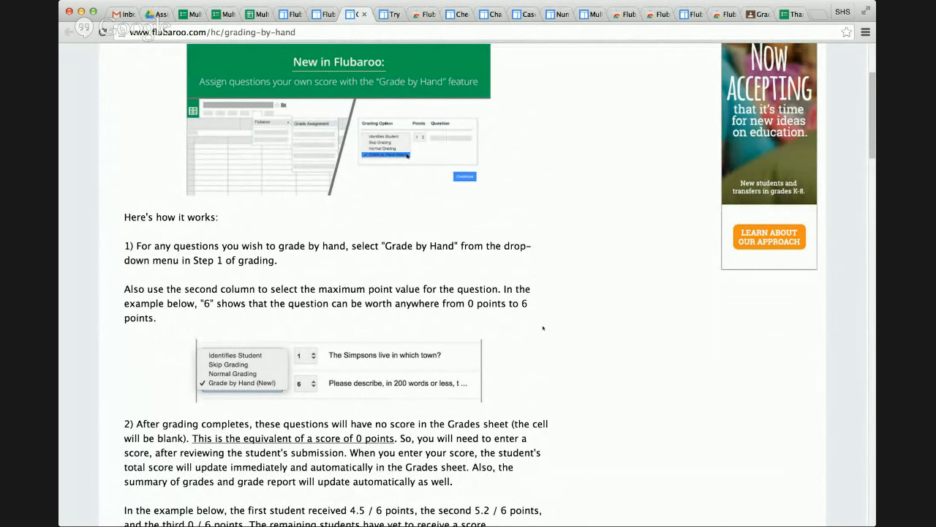
scroll(542, 328, "down", 3)
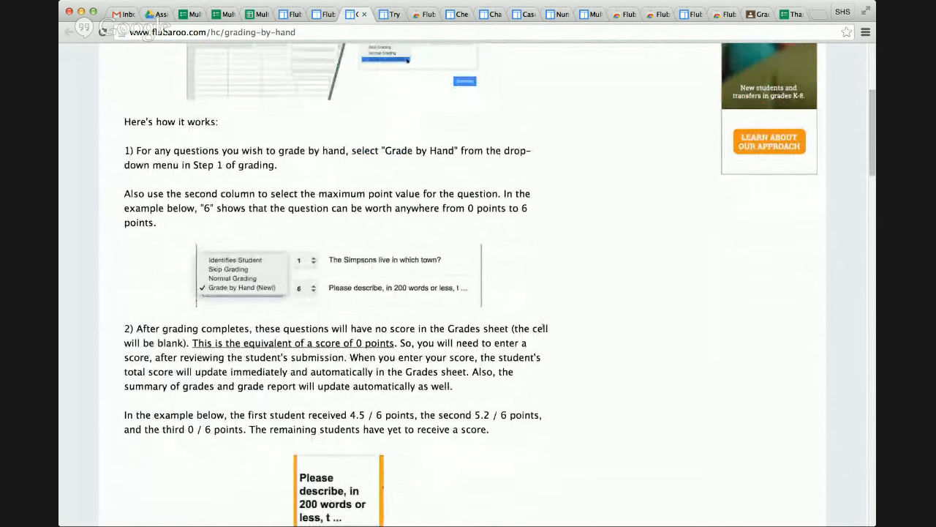
scroll(543, 328, "down", 1)
scroll(543, 328, "down", 1)
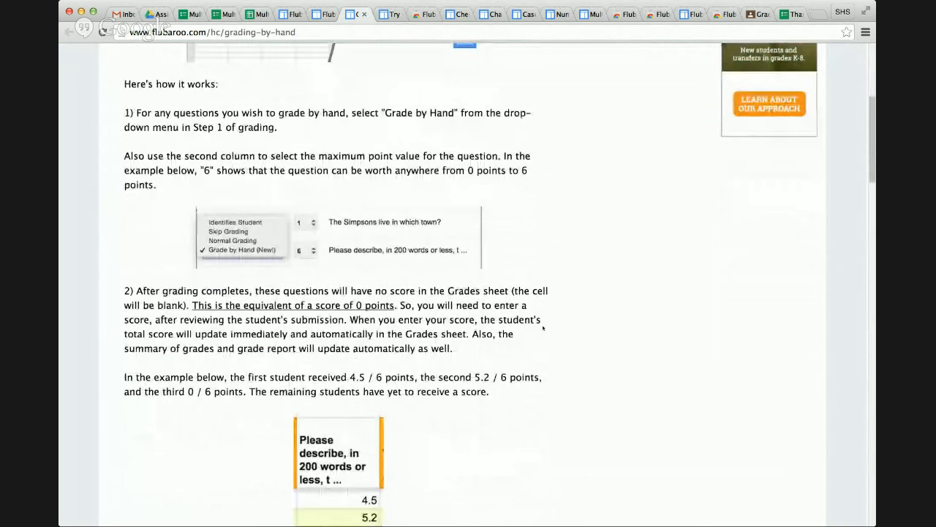
scroll(542, 328, "down", 1)
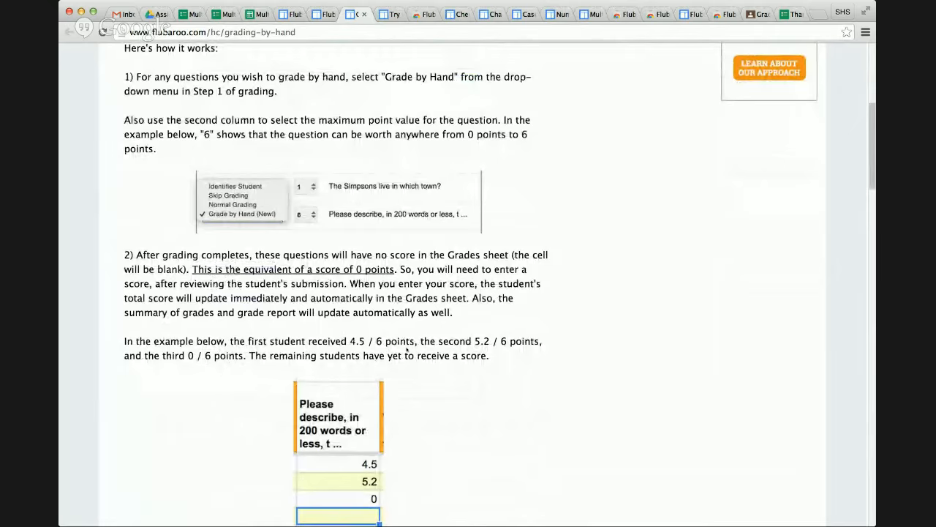
scroll(407, 351, "down", 2)
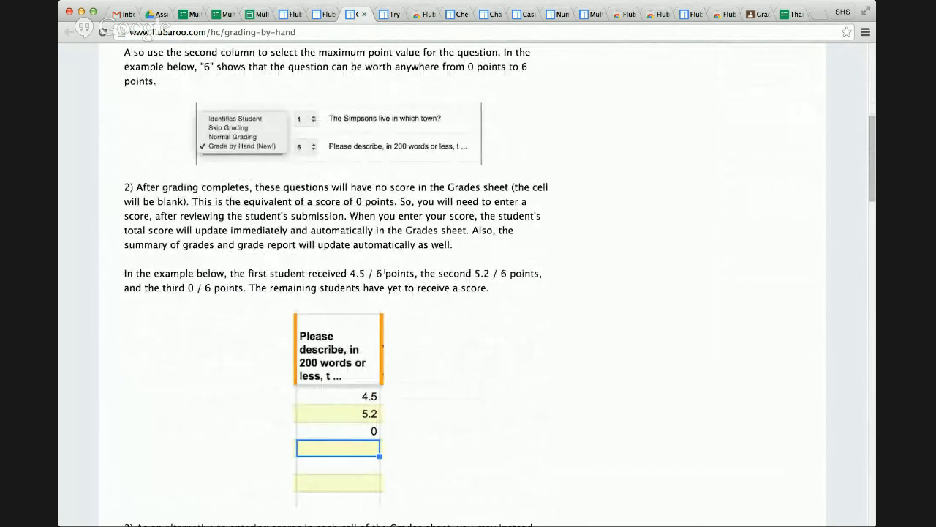
scroll(435, 291, "down", 3)
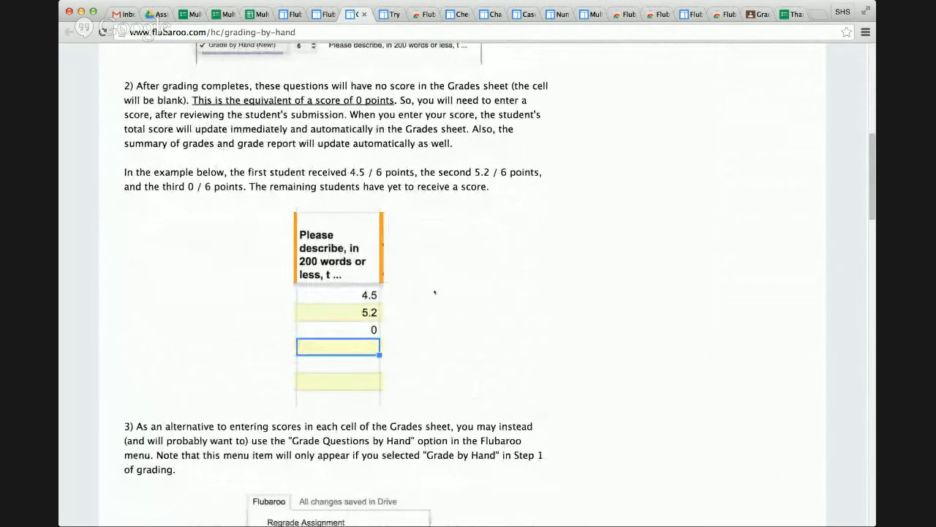
scroll(434, 293, "down", 2)
scroll(435, 292, "down", 1)
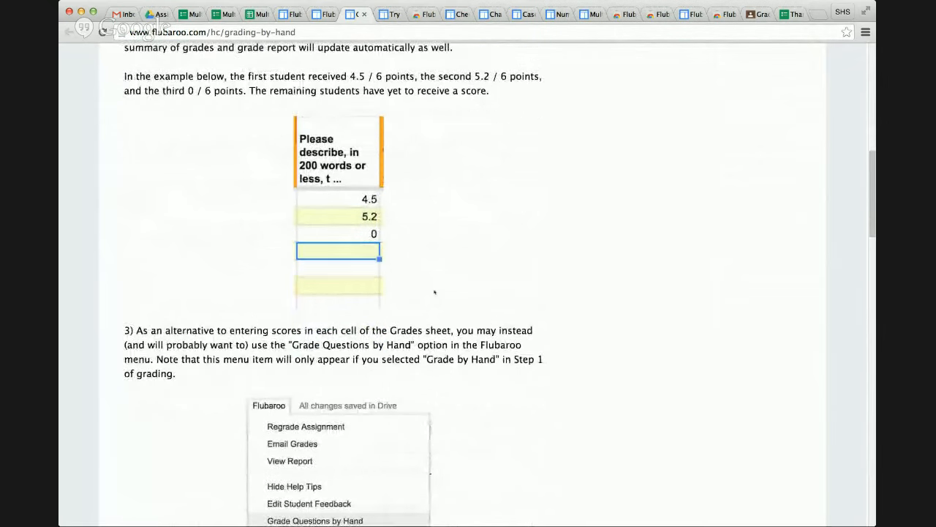
scroll(435, 292, "up", 10)
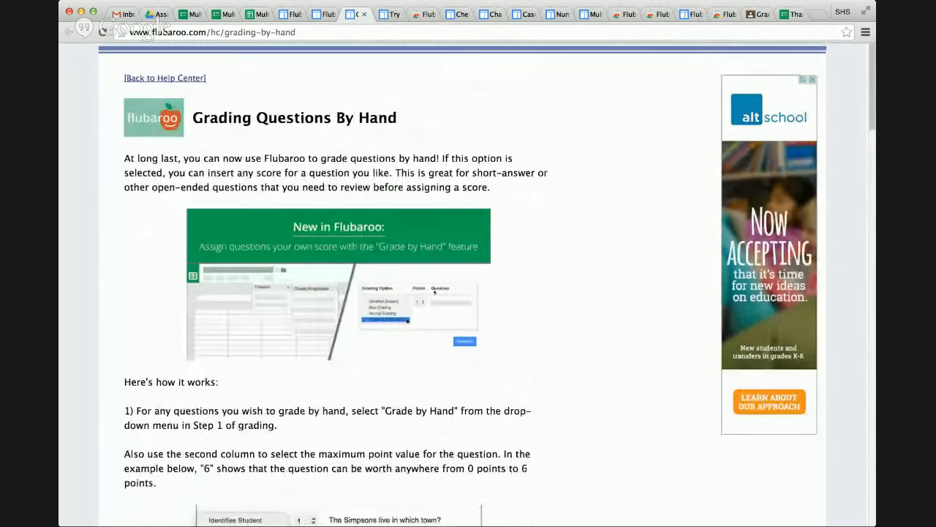
Step: Return to the Help Center, clear the text highlight and look over the list of articles
left_click(325, 14)
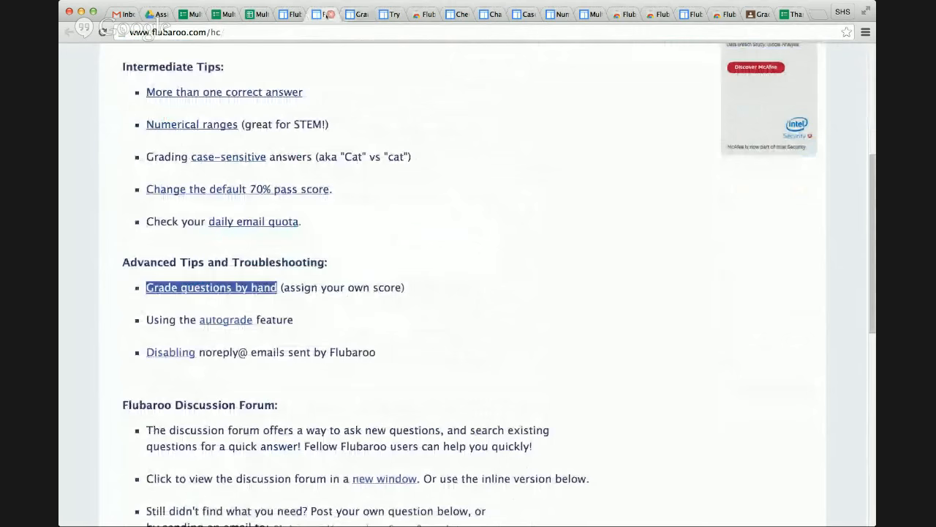
triple_click(337, 189)
left_click(344, 263)
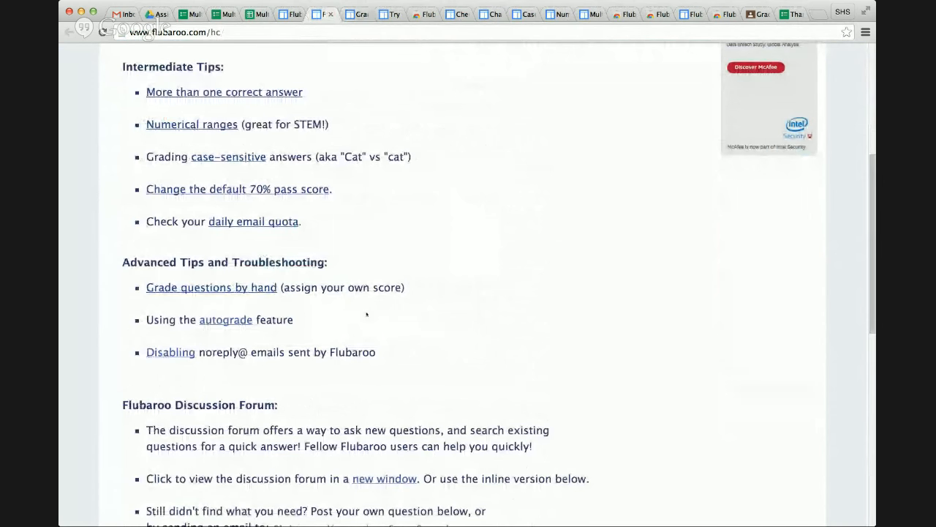
scroll(367, 314, "up", 3)
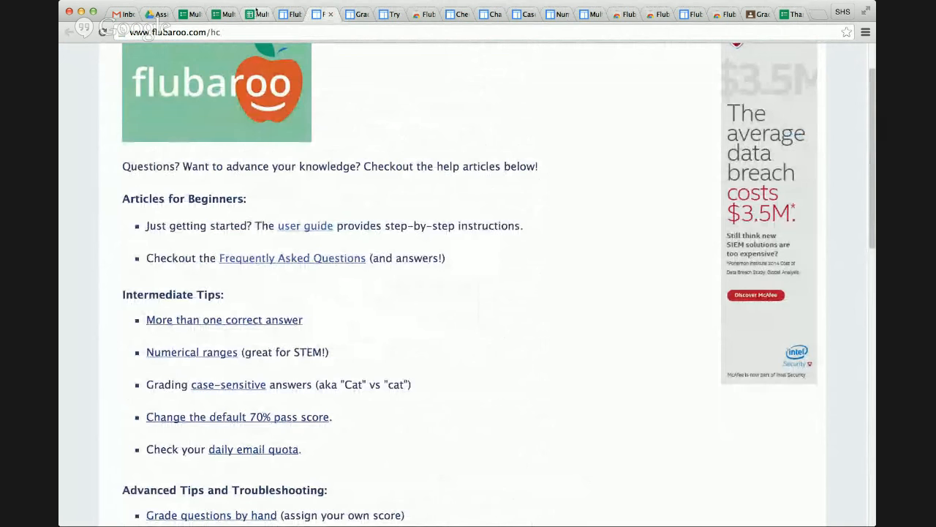
Step: Switch to the Multiplication Quiz (x4) form editor and review its form settings and questions
left_click(188, 14)
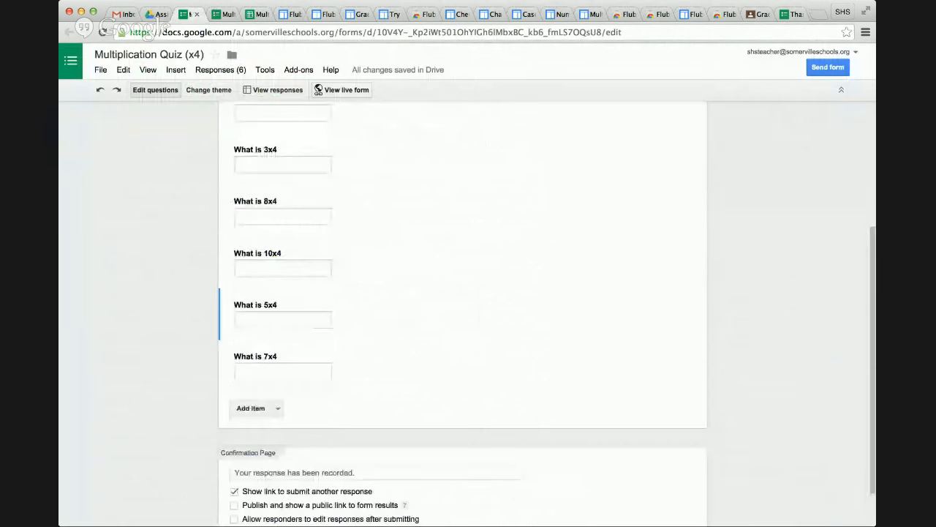
scroll(321, 295, "up", 3)
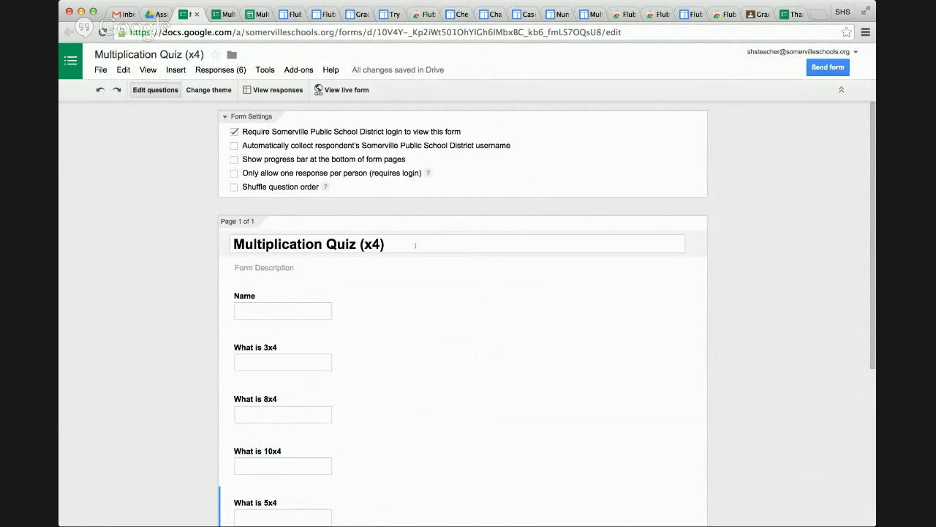
scroll(197, 194, "down", 5)
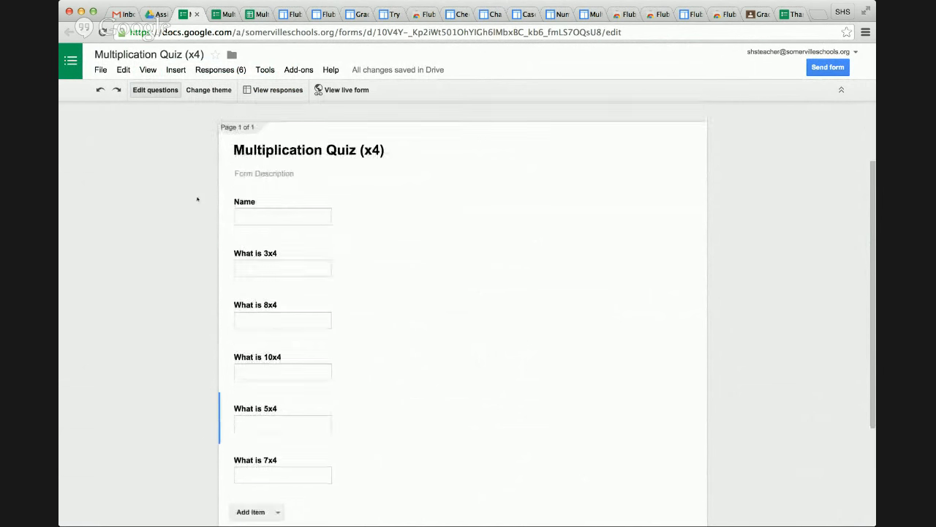
scroll(197, 199, "up", 2)
scroll(197, 199, "up", 3)
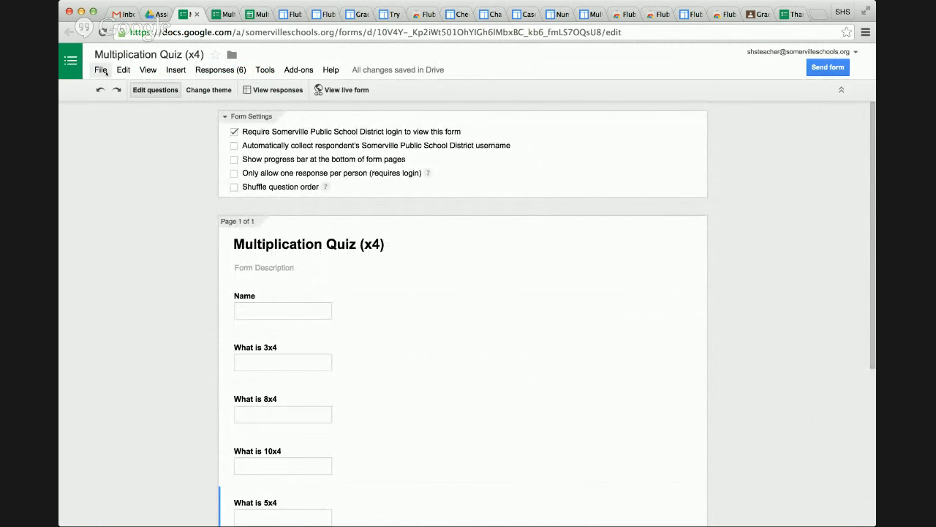
Step: Switch to the Assignments folder in Google Drive and show where a new Google Form is created
left_click(151, 14)
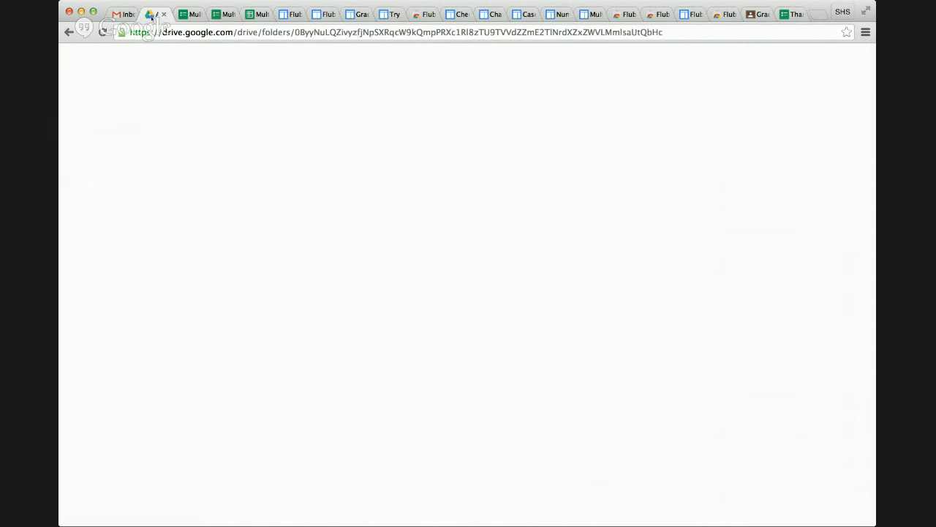
left_click(119, 136)
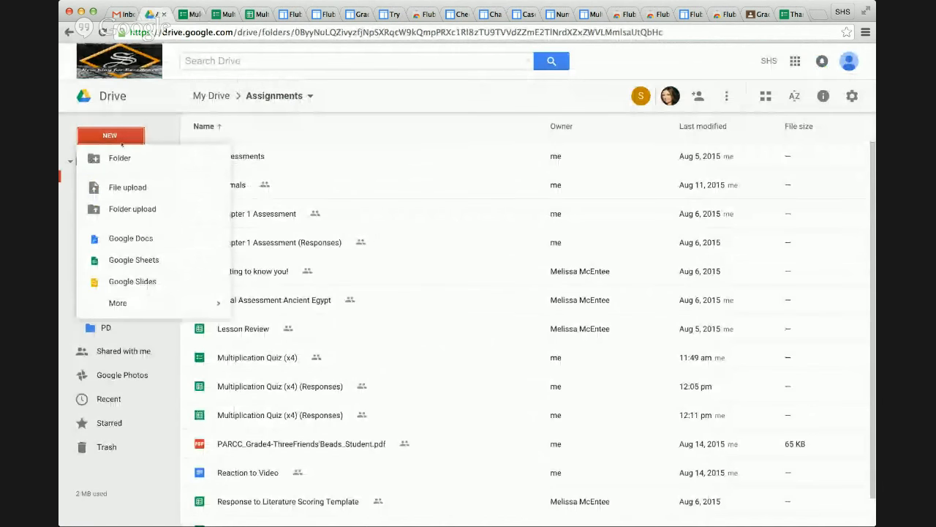
mouse_move(139, 303)
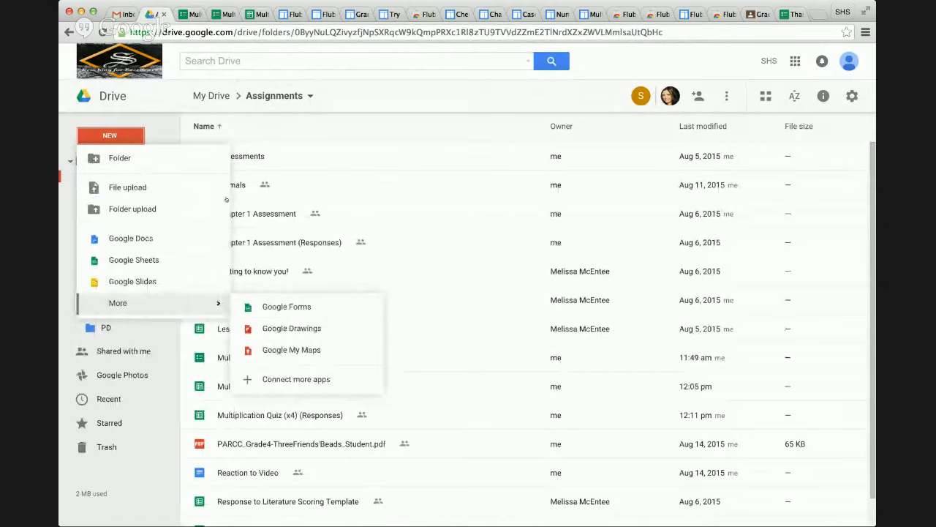
Step: Return to the Multiplication Quiz (x4) form editor and open the live form
left_click(185, 14)
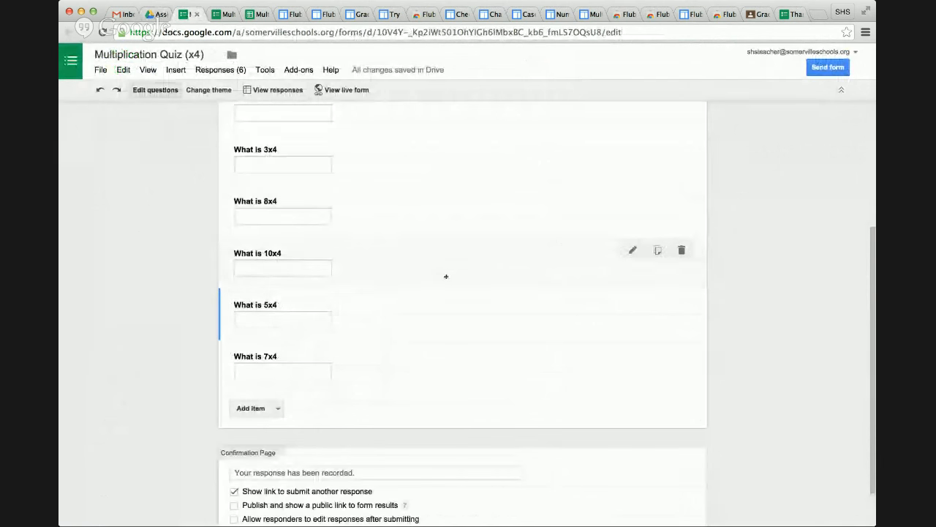
scroll(445, 273, "up", 5)
left_click(351, 90)
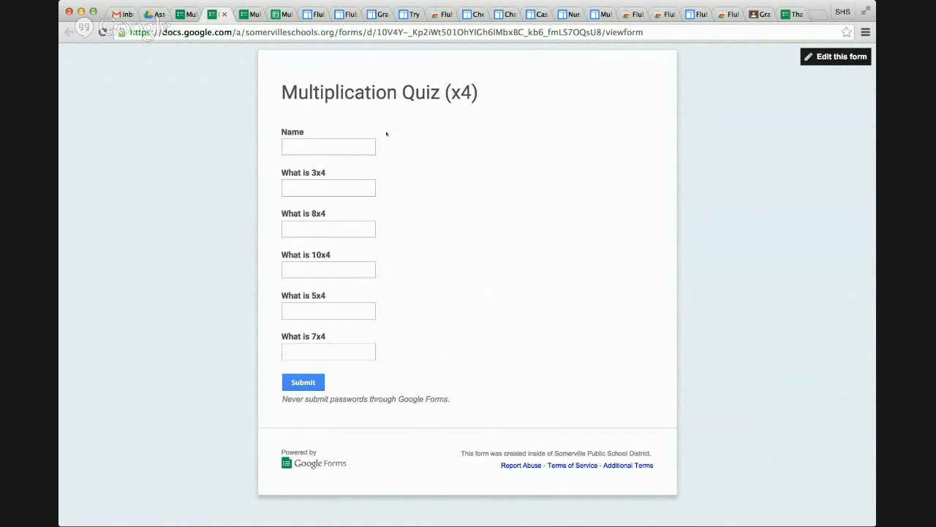
Step: Enter "Answer Key" as the name in the live quiz form, and switch to the Grades sheet of the quiz responses
left_click(342, 149)
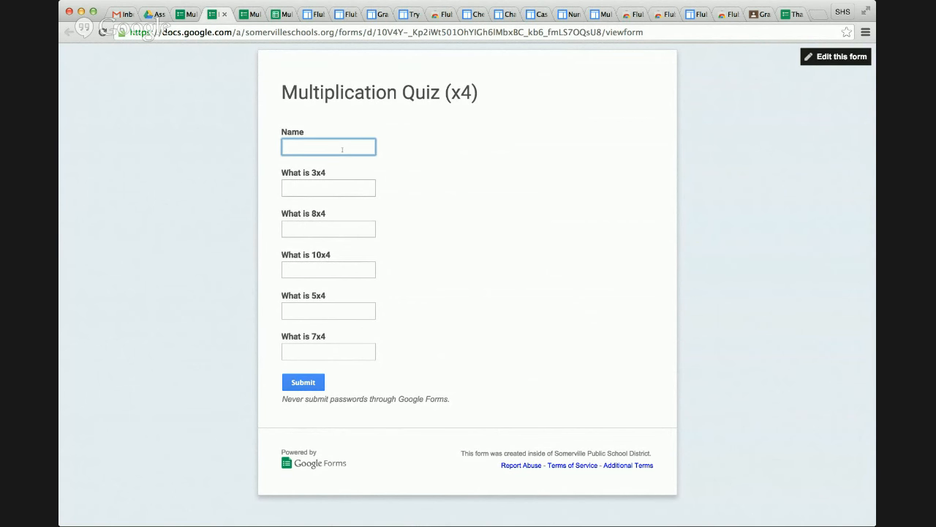
type("an")
left_click(353, 167)
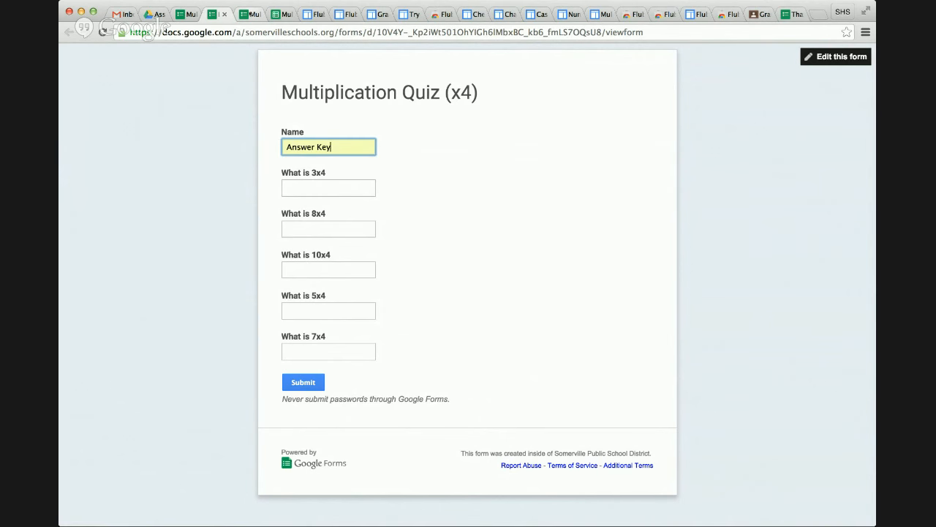
left_click(284, 13)
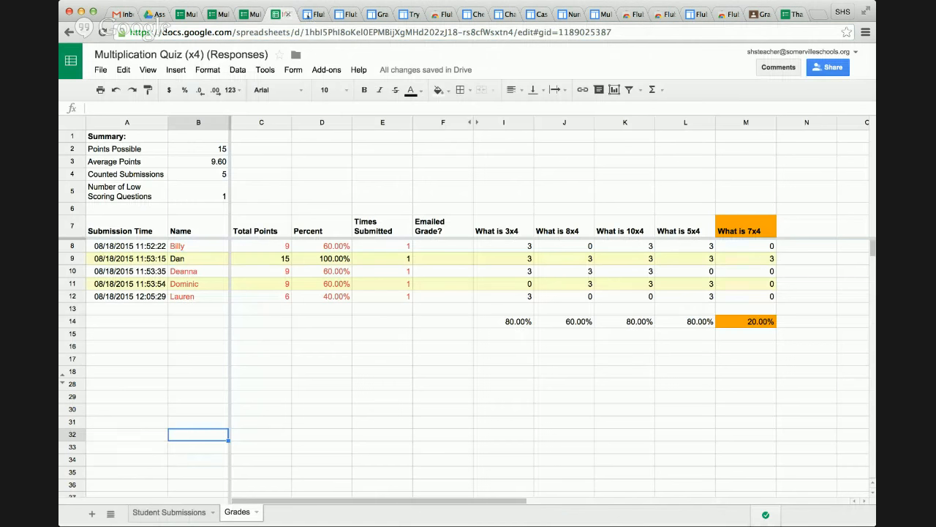
Step: Review the Flubaroo add-on's grading, emailing and feedback options from the Student Submissions sheet, and return to the Grades sheet
left_click(175, 512)
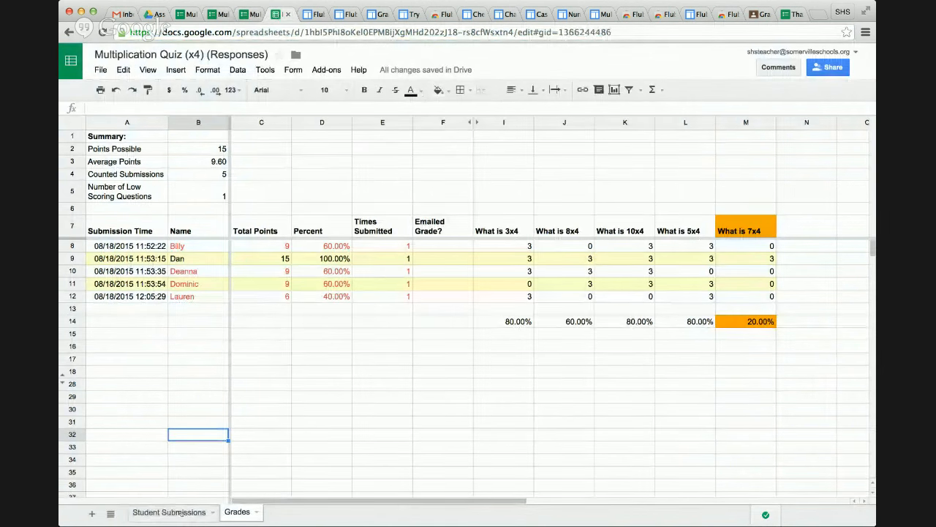
left_click(326, 69)
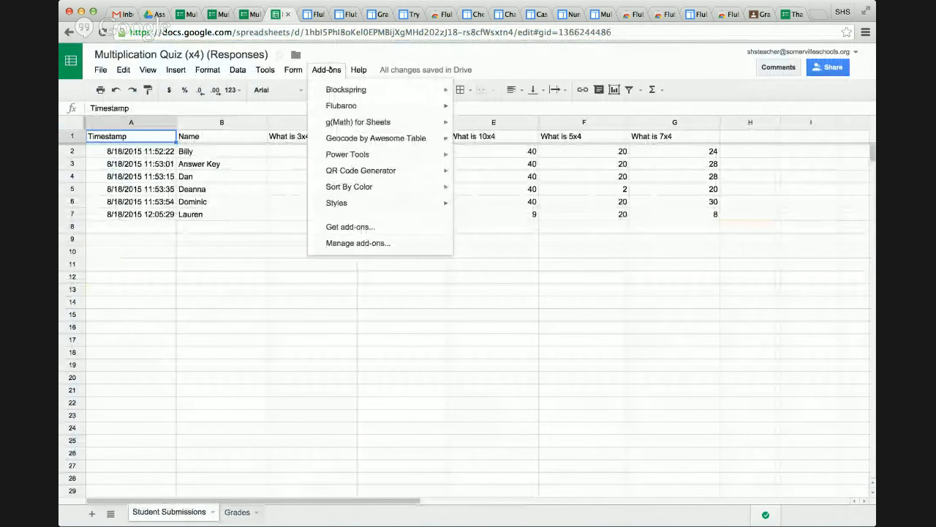
mouse_move(341, 108)
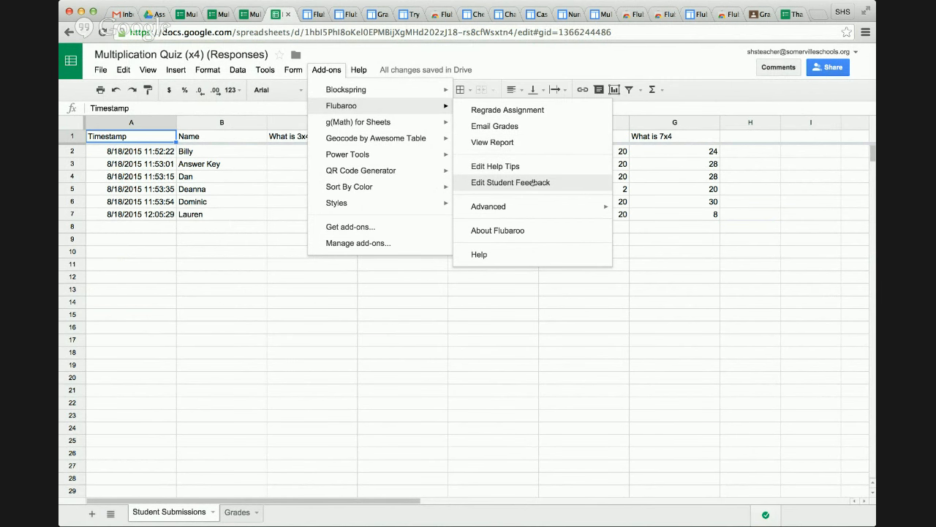
mouse_move(532, 203)
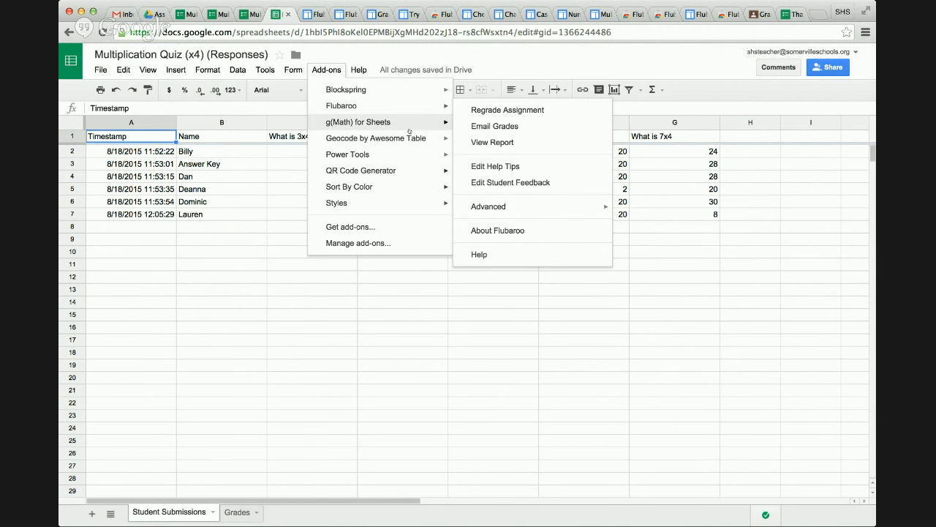
mouse_move(380, 98)
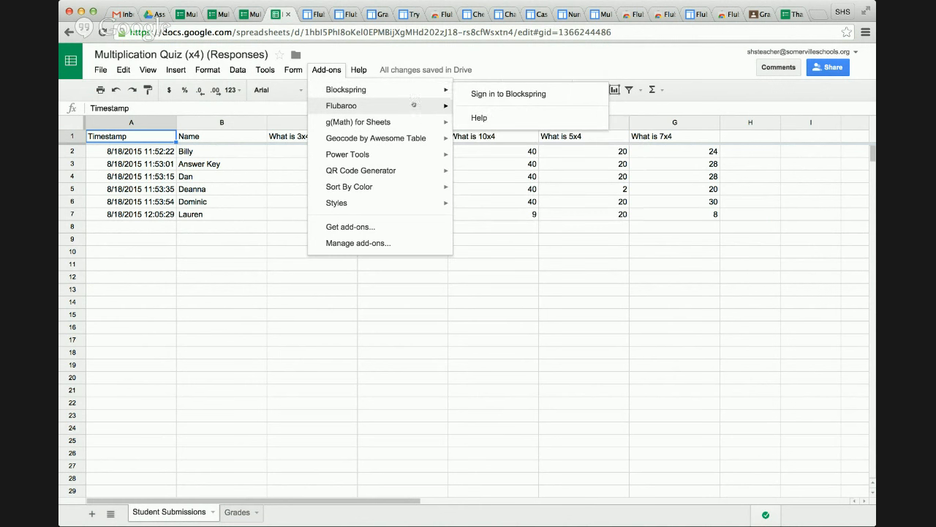
mouse_move(415, 105)
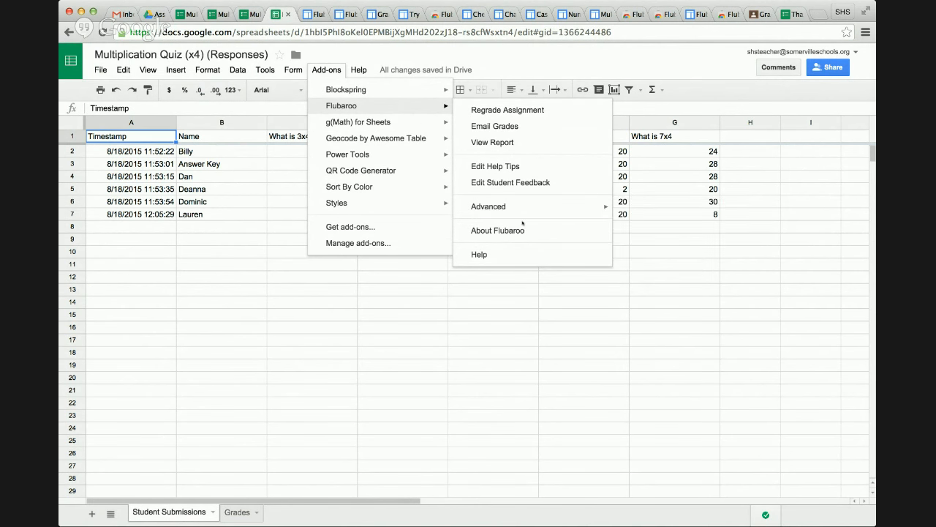
left_click(387, 338)
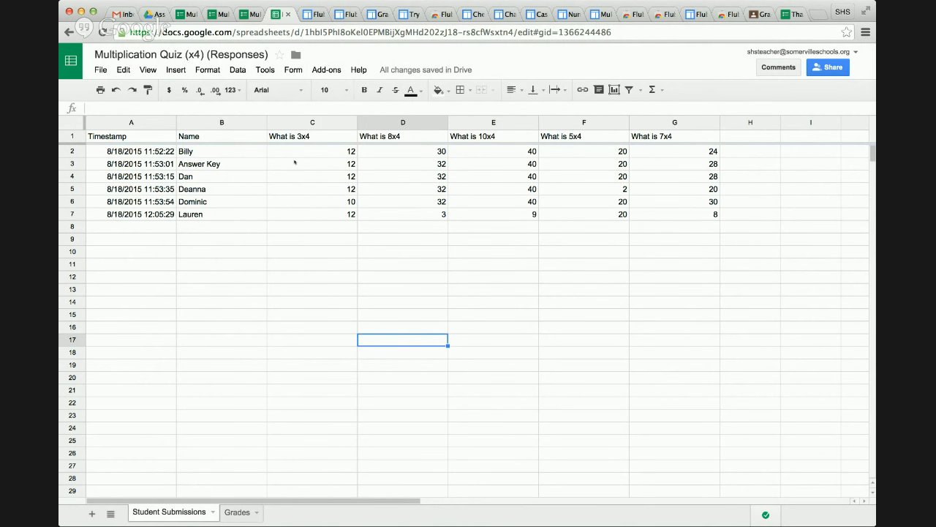
left_click(237, 512)
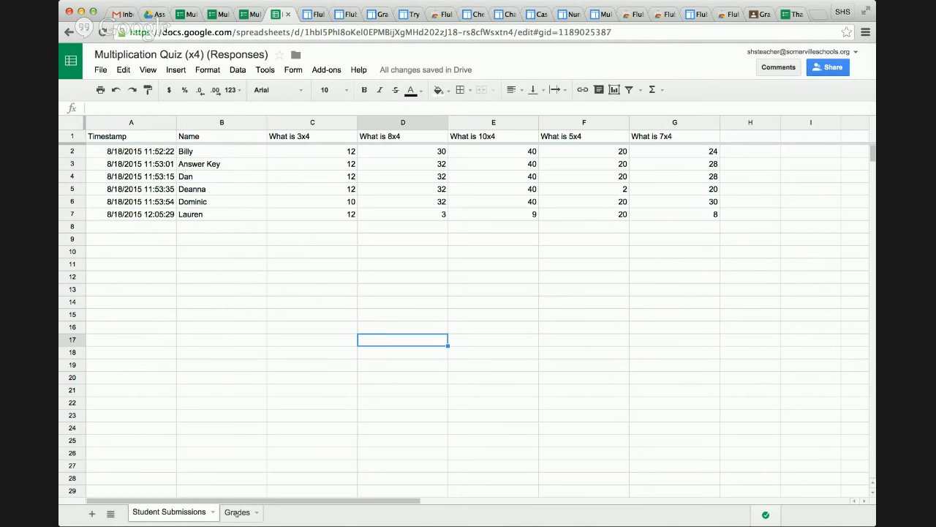